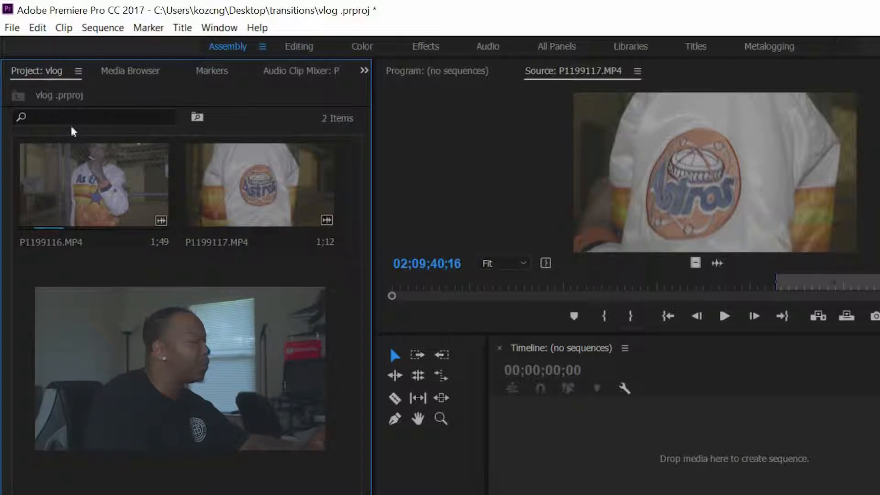
# Create a sequence from P1199116.MP4 and add P1199117.MP4 after it on V1, leaving a gap between the clips
pyautogui.click(87, 174)
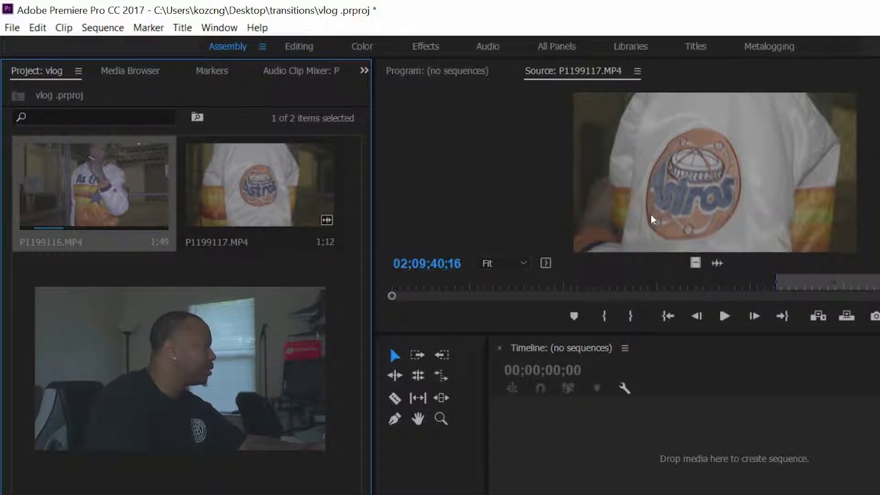
pyautogui.moveTo(84, 170); pyautogui.dragTo(486, 388)
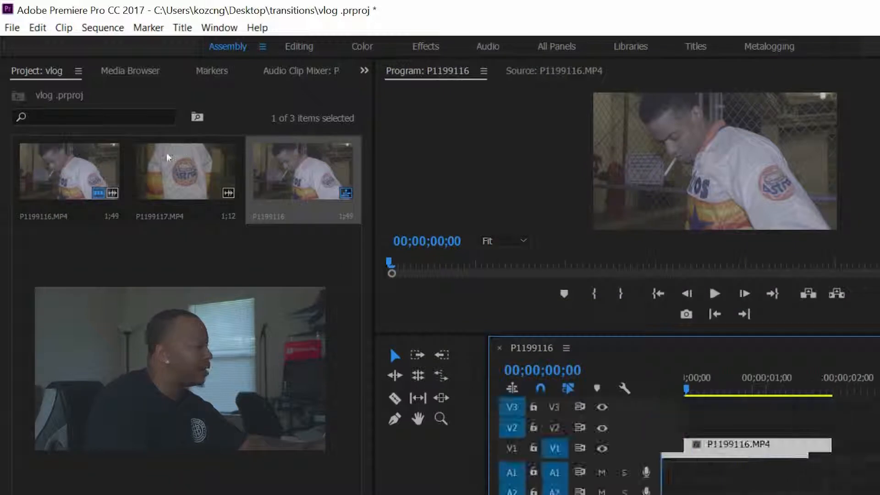
pyautogui.click(168, 157)
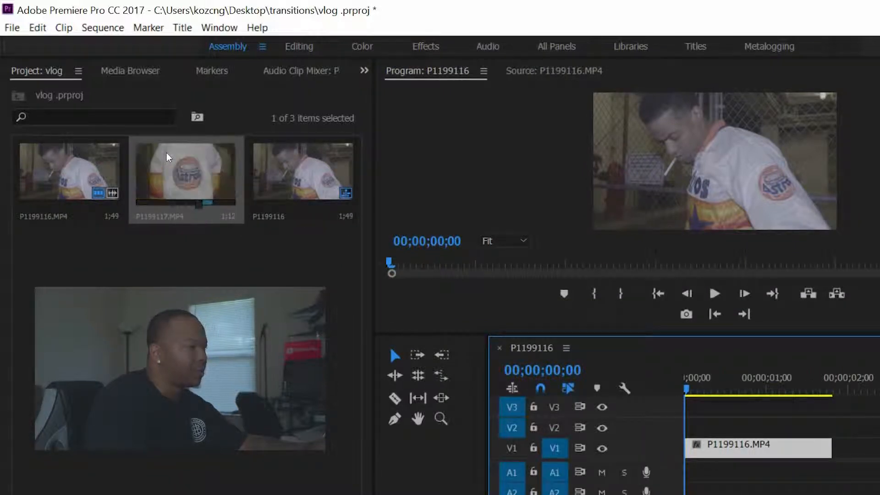
pyautogui.doubleClick(167, 157)
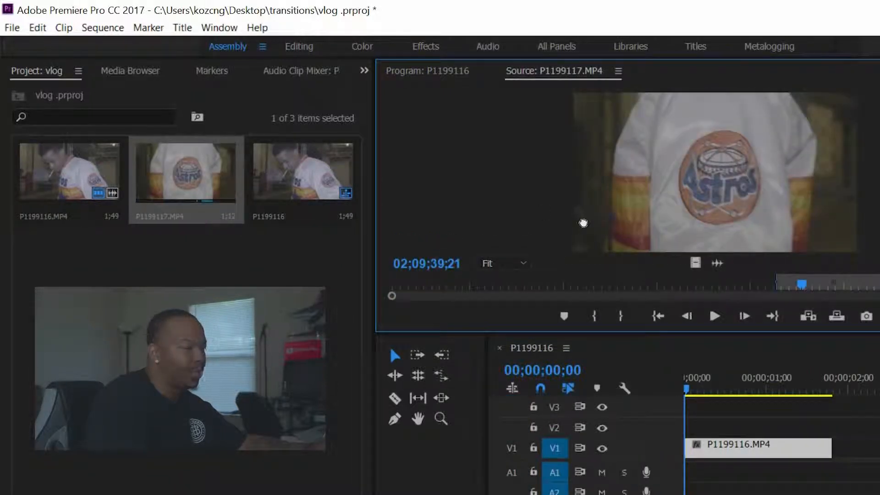
pyautogui.moveTo(583, 224); pyautogui.dragTo(737, 336)
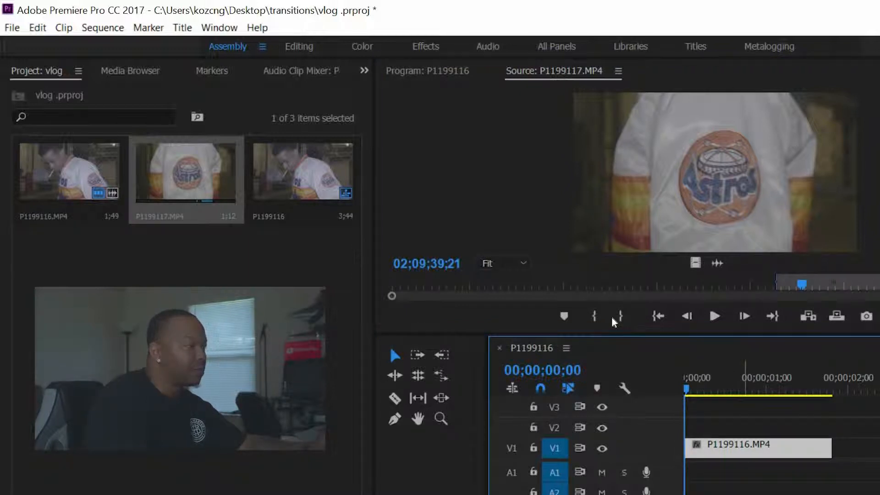
# Duplicate the P1199116.MP4 clip onto V2 directly above the original, and make V1 the target track again
pyautogui.press('Home')
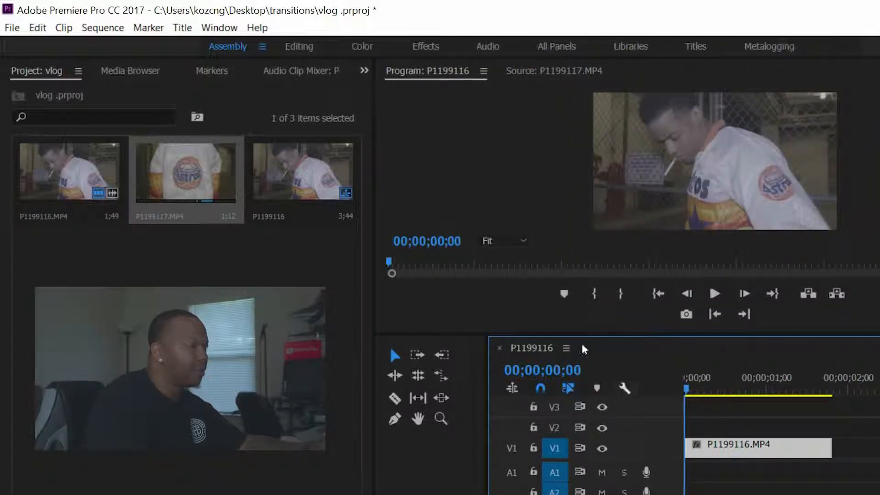
pyautogui.rightClick(601, 372)
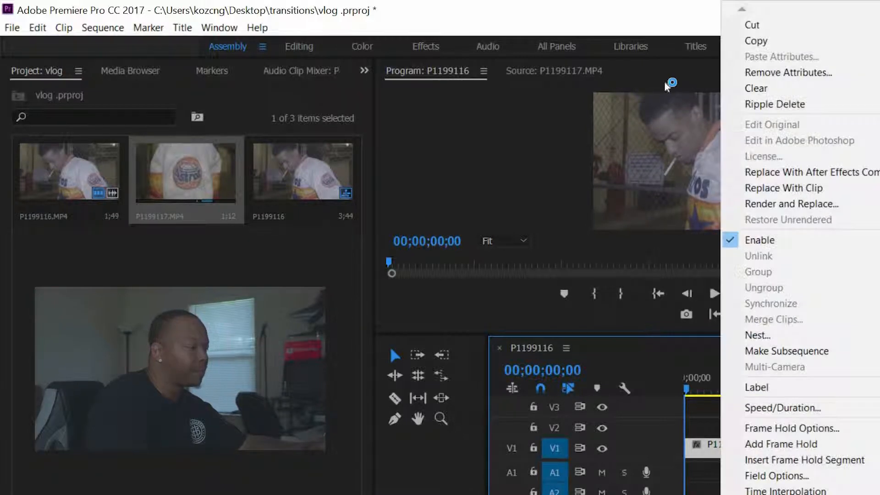
pyautogui.click(755, 41)
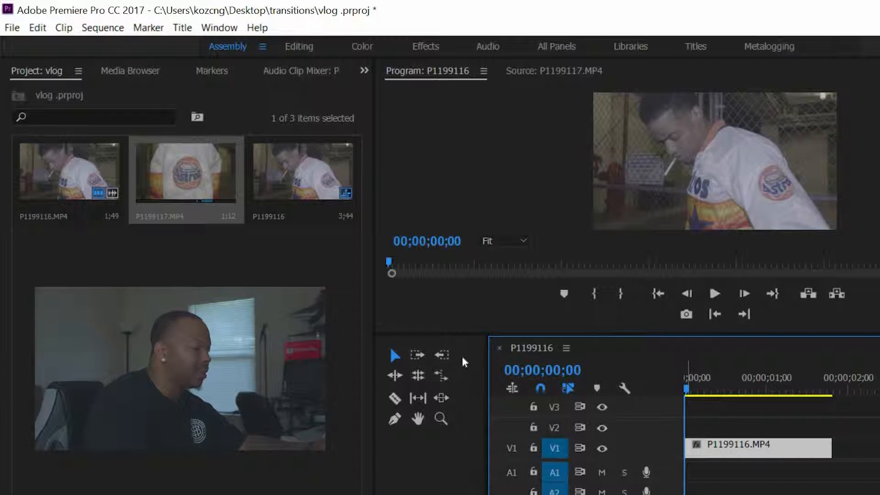
pyautogui.click(554, 427)
pyautogui.click(555, 447)
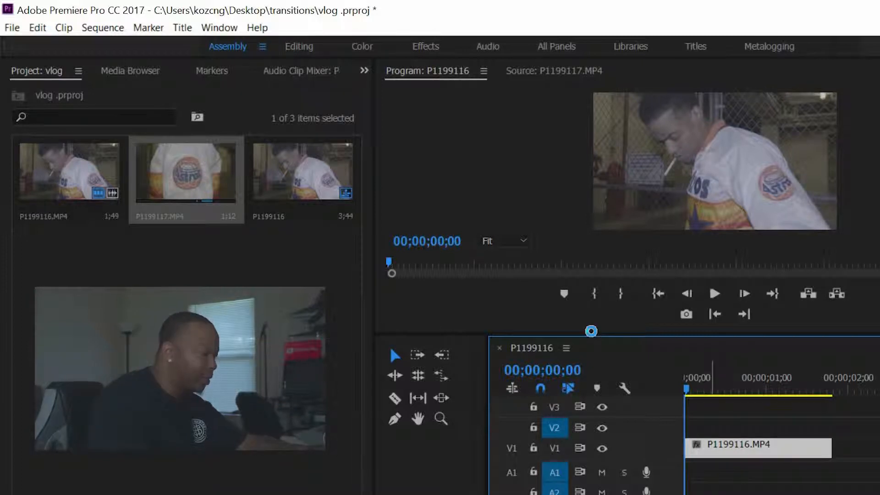
pyautogui.hotkey('ctrl', 'v')
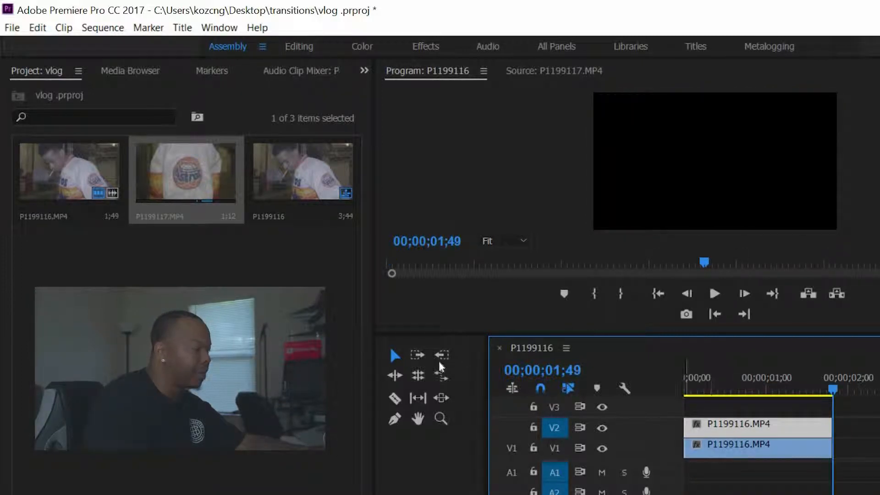
pyautogui.click(555, 448)
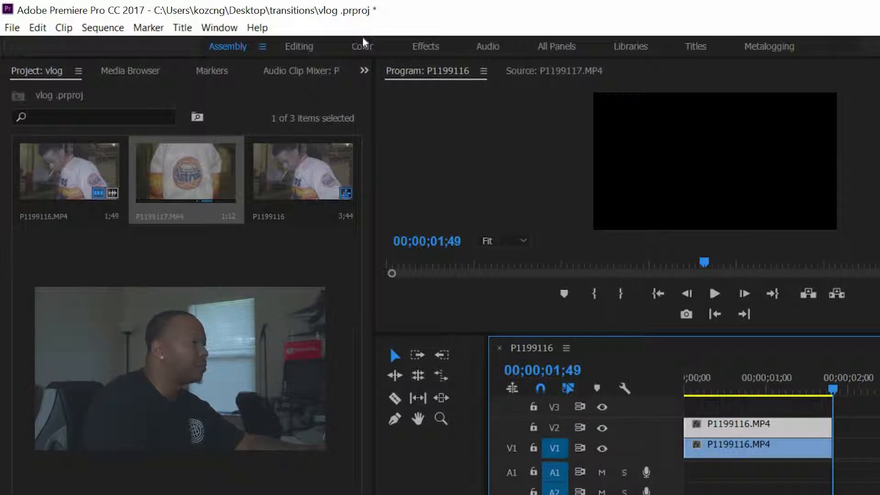
# Find the Crop effect and apply it to the P1199116.MP4 copy on V2
pyautogui.click(426, 47)
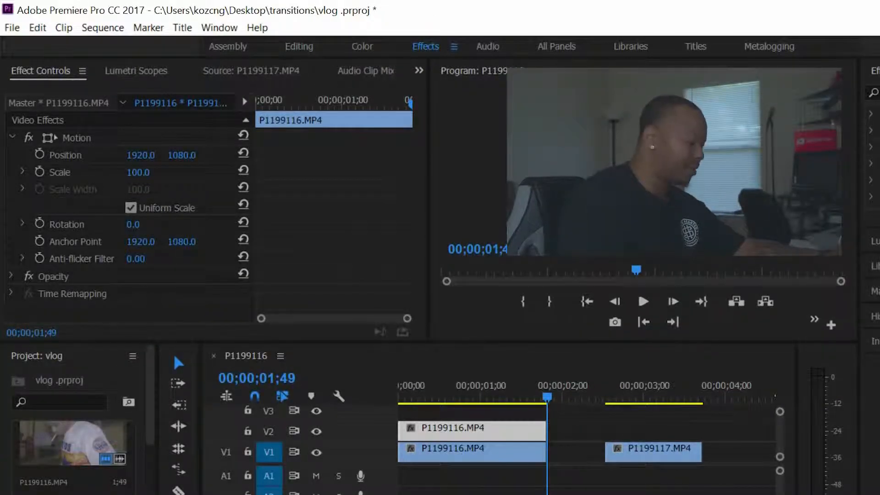
pyautogui.click(873, 93)
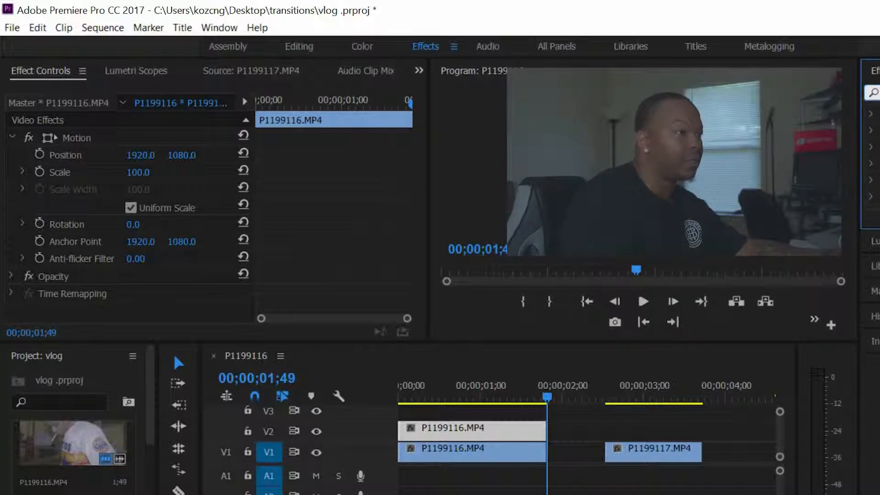
pyautogui.write('crop')
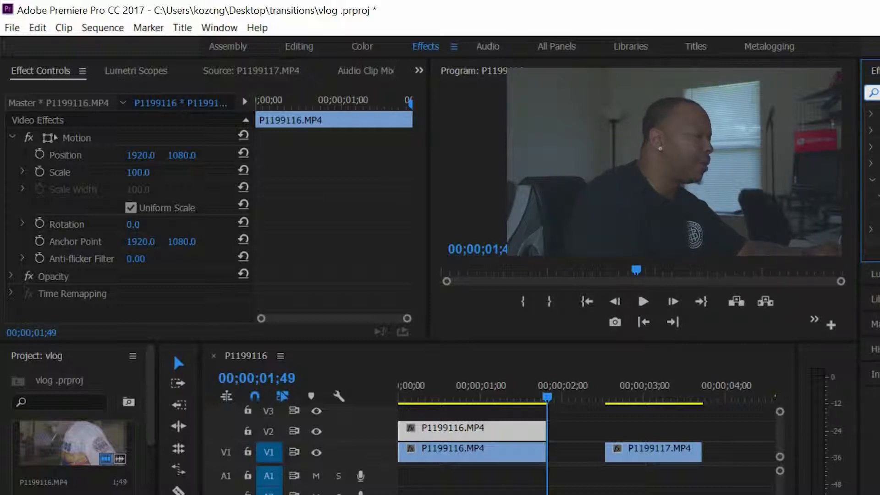
pyautogui.moveTo(873, 213); pyautogui.dragTo(439, 433)
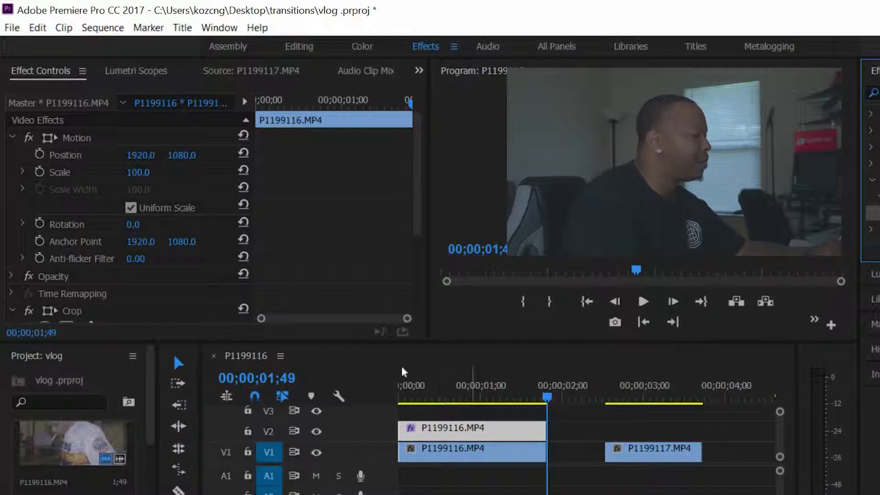
# Set the scale of the P1199116.MP4 clip on V1 to 115
pyautogui.click(435, 451)
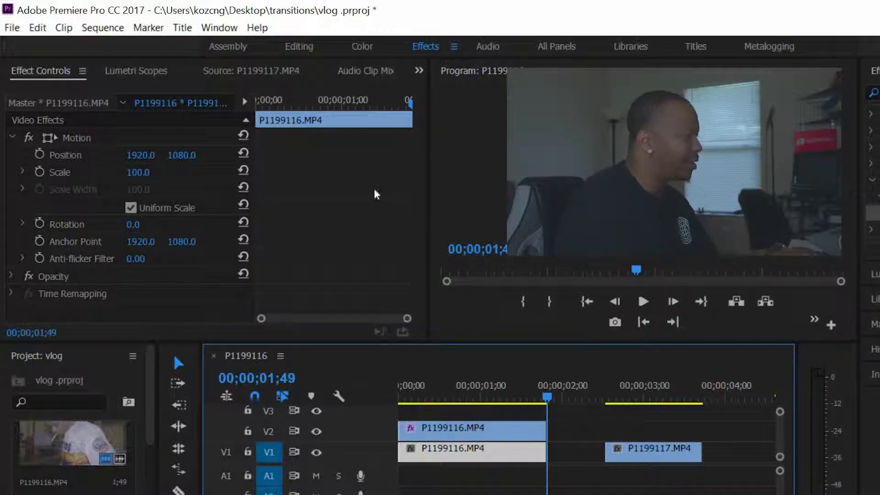
pyautogui.click(138, 172)
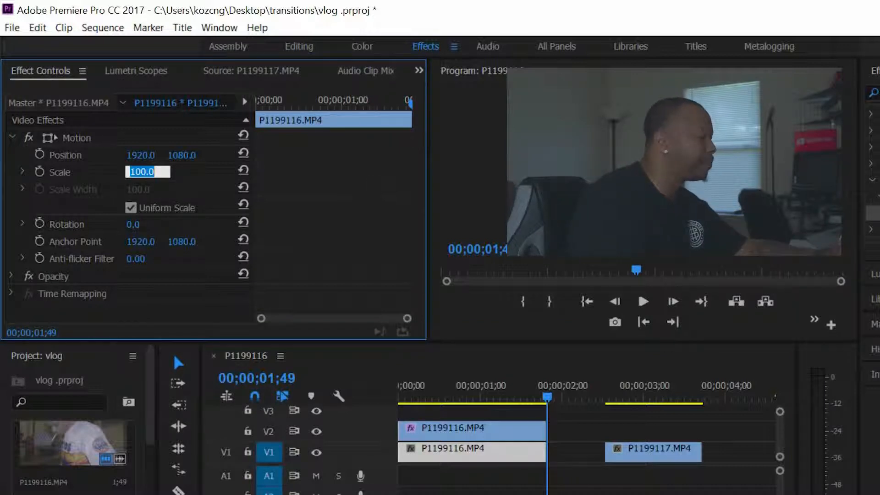
pyautogui.write('115')
pyautogui.press('Return')
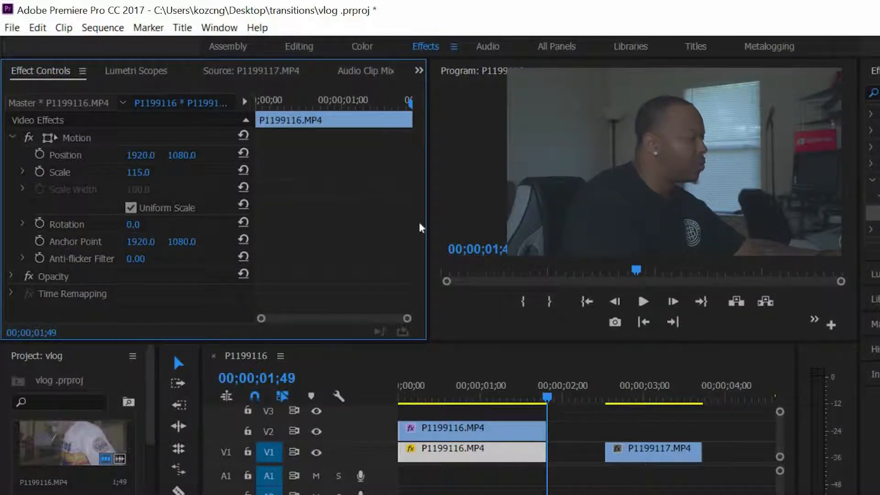
# With the playhead at 00;00;00;14, crop the V2 copy of P1199116.MP4 by 44% at the top and 34% at the bottom
pyautogui.click(378, 333)
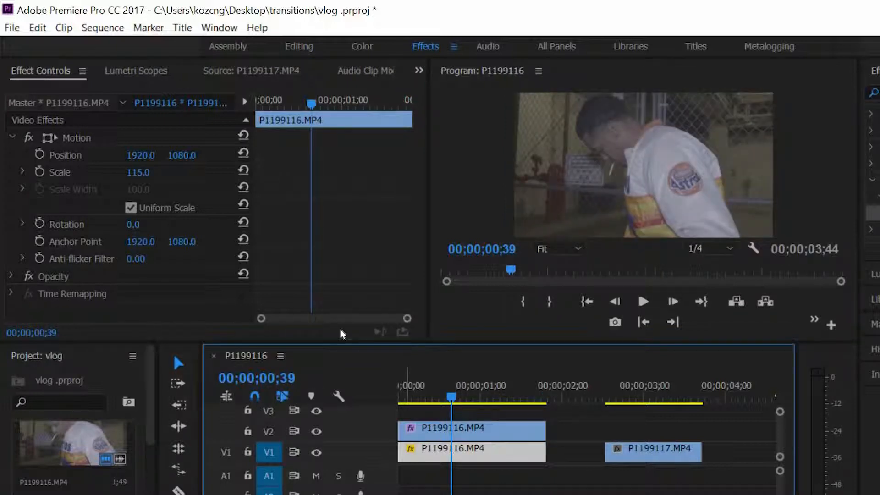
pyautogui.click(340, 331)
pyautogui.click(349, 332)
pyautogui.press('Right')
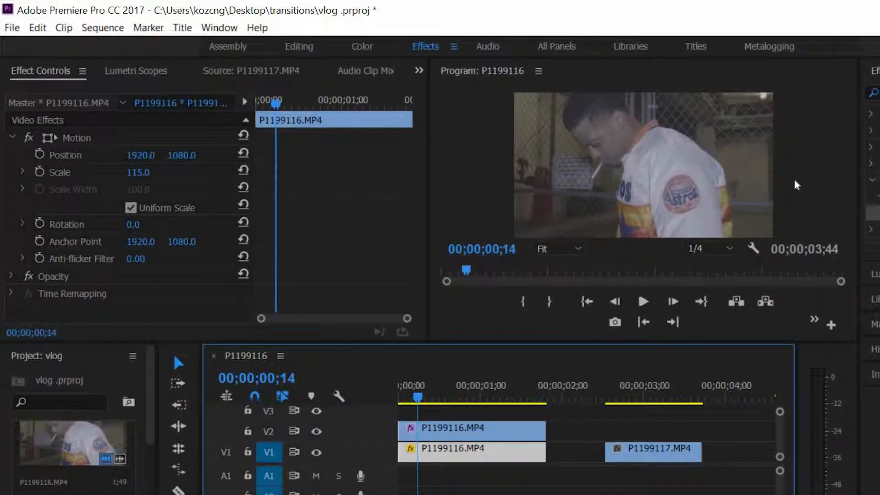
pyautogui.click(440, 429)
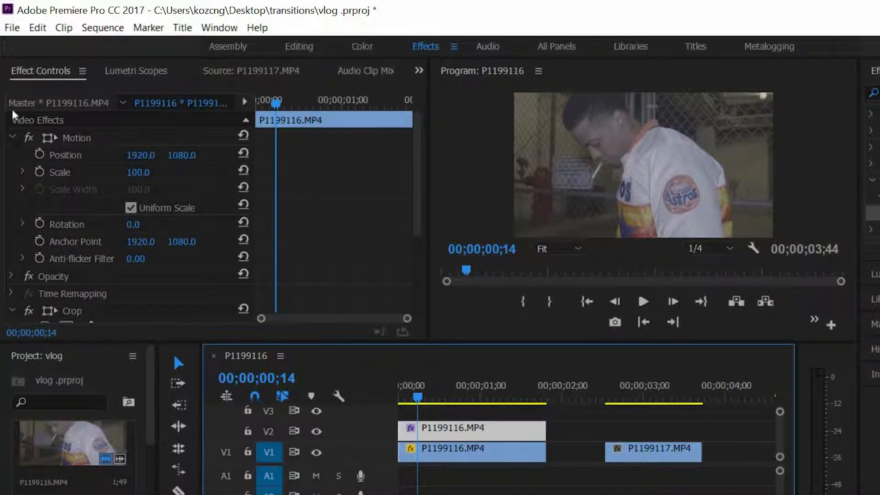
pyautogui.click(13, 137)
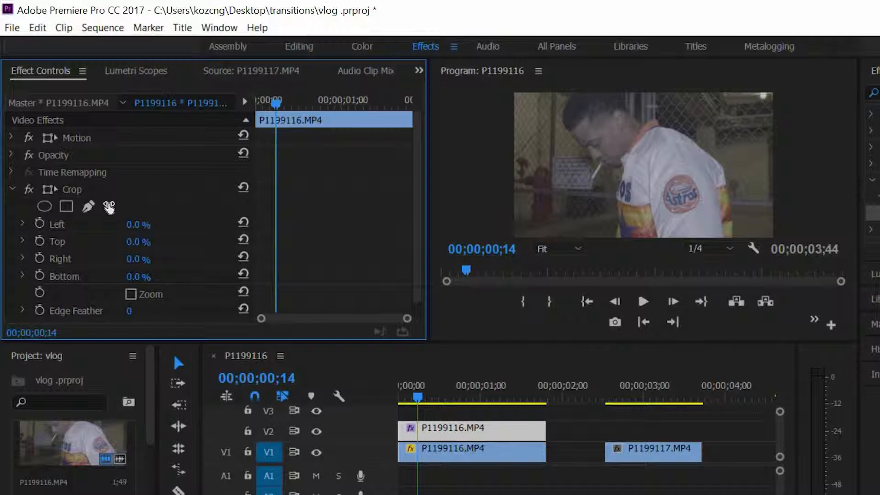
pyautogui.moveTo(139, 242); pyautogui.dragTo(169, 241)
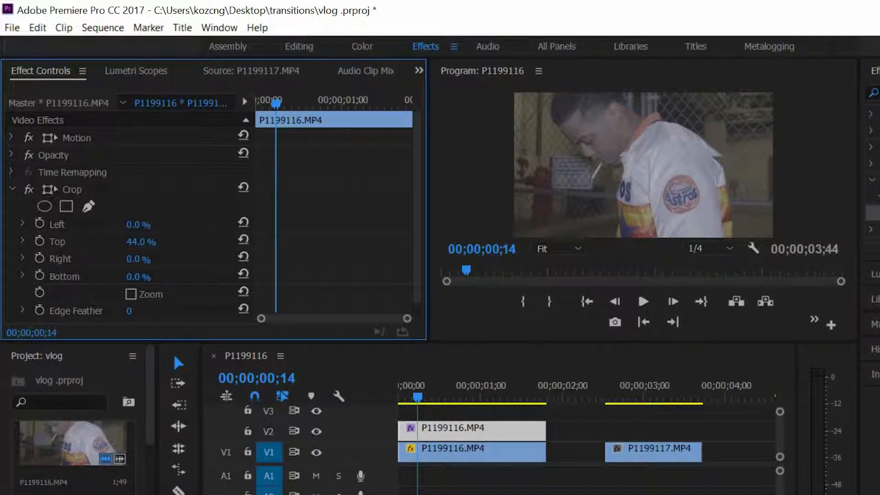
pyautogui.moveTo(139, 276); pyautogui.dragTo(164, 277)
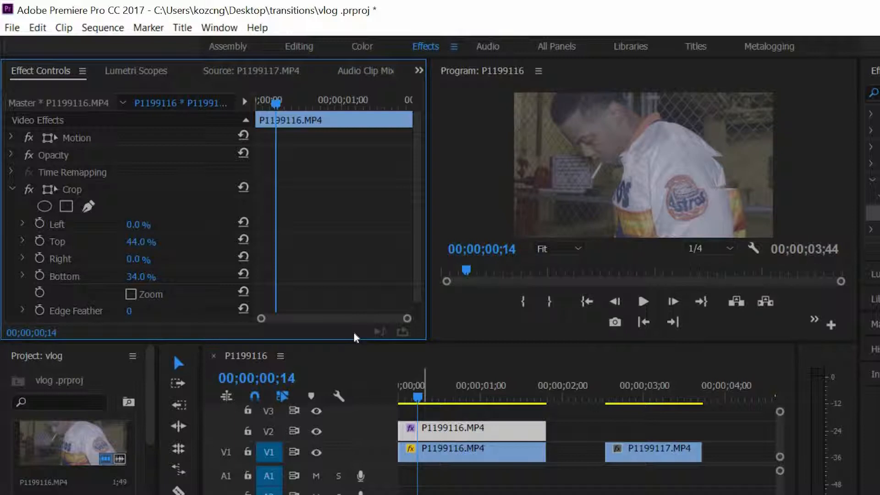
# Play the sequence several times to review the cropped strip over the scaled clip, and return the playhead to the start
pyautogui.press('space')
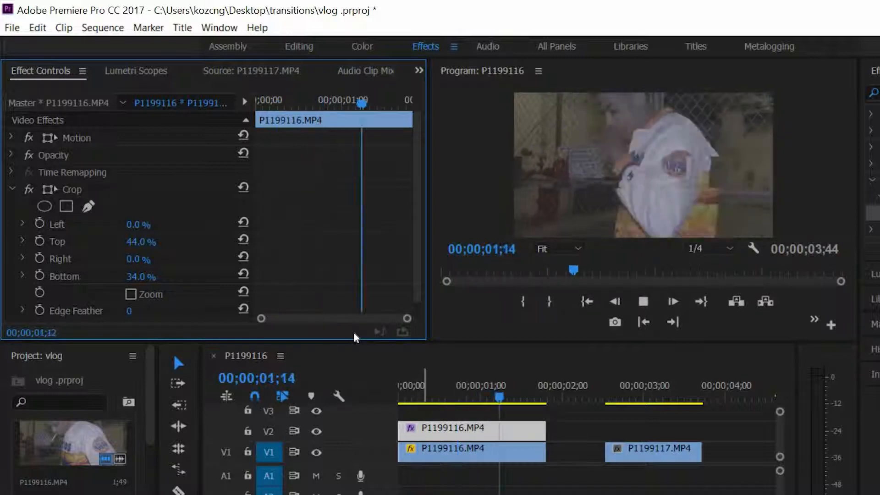
pyautogui.press('space')
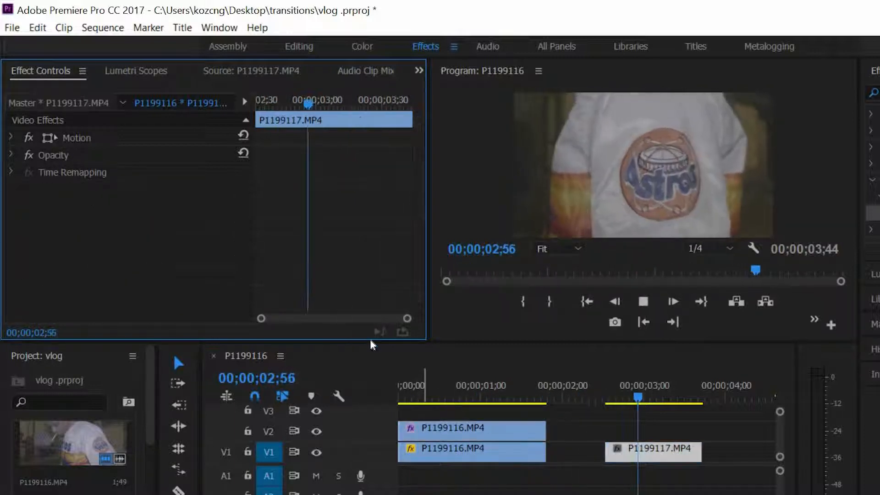
pyautogui.moveTo(466, 397); pyautogui.dragTo(338, 397)
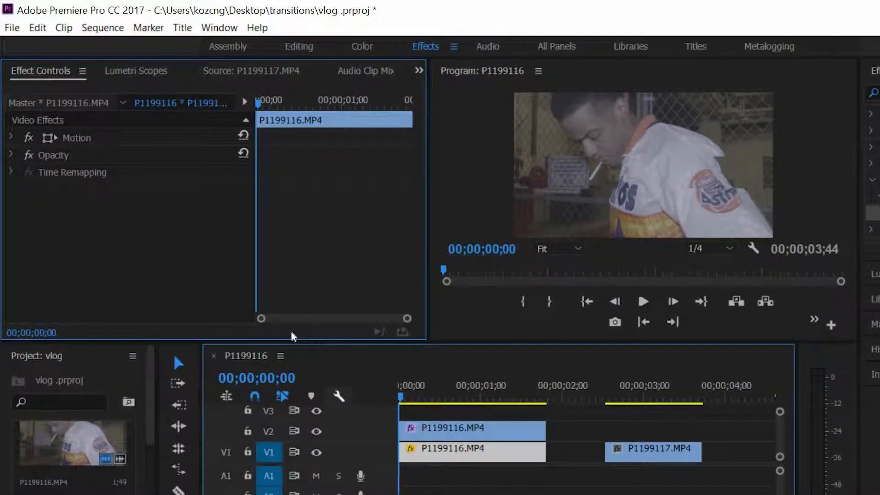
pyautogui.press('space')
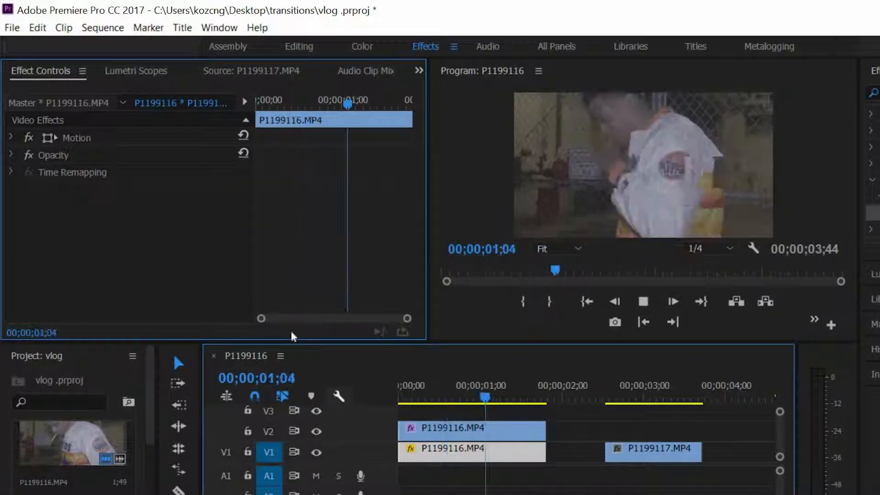
pyautogui.press('space')
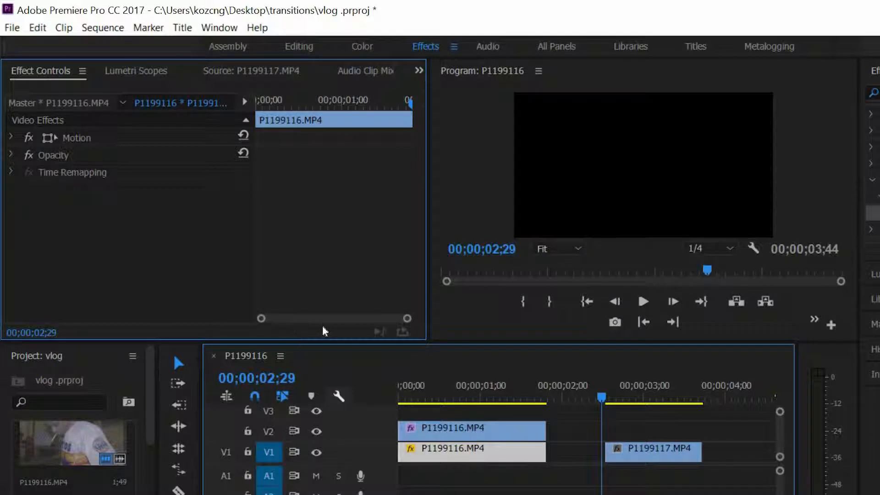
pyautogui.moveTo(416, 396); pyautogui.dragTo(349, 398)
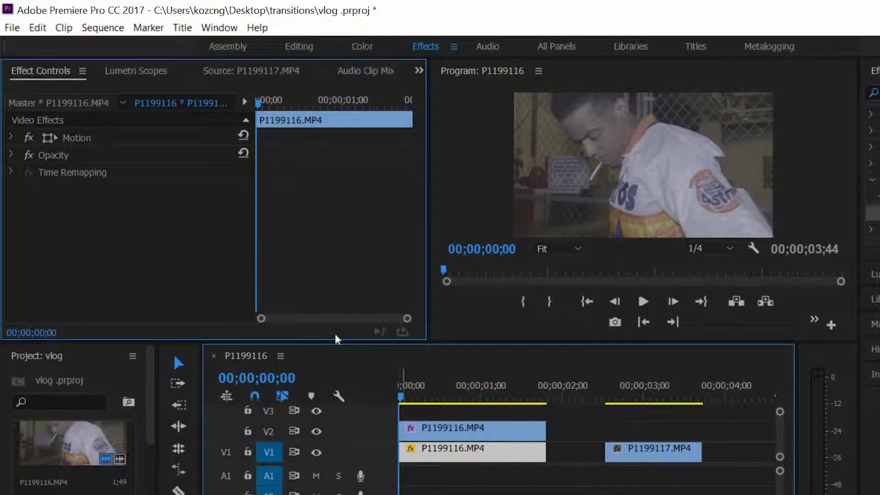
pyautogui.press('space')
pyautogui.press('space')
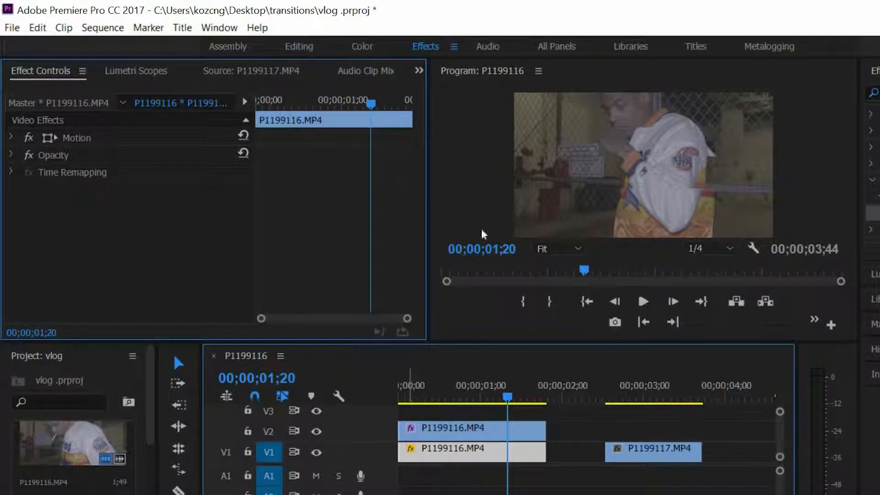
pyautogui.moveTo(429, 395); pyautogui.dragTo(266, 353)
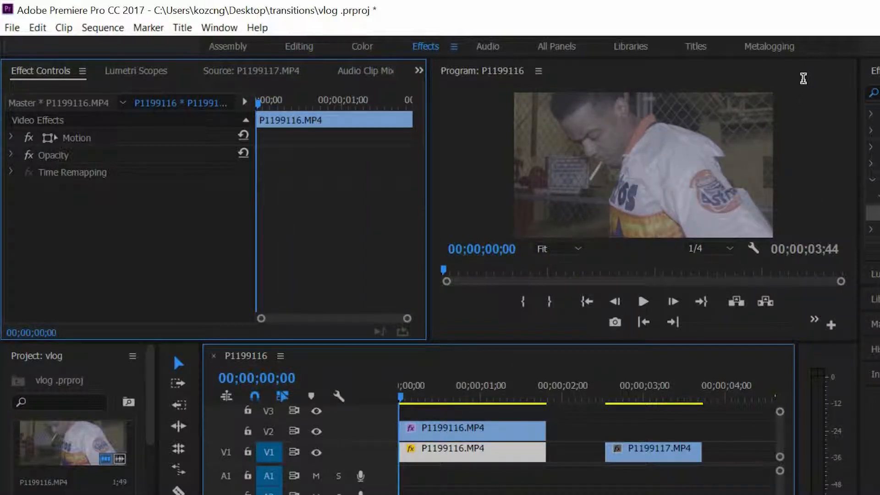
# Find an effect that removes colour, apply it to the P1199116.MP4 clip on V1, and reselect the V2 copy
pyautogui.hotkey('shift', '7')
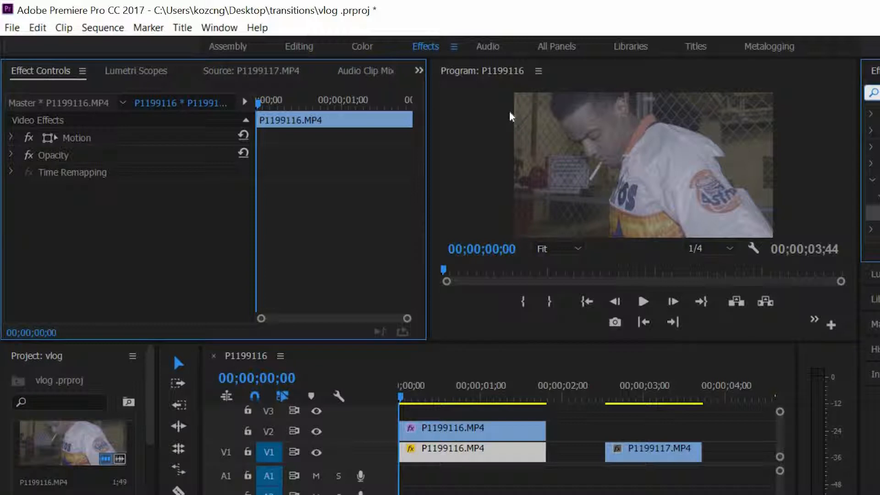
pyautogui.write('t')
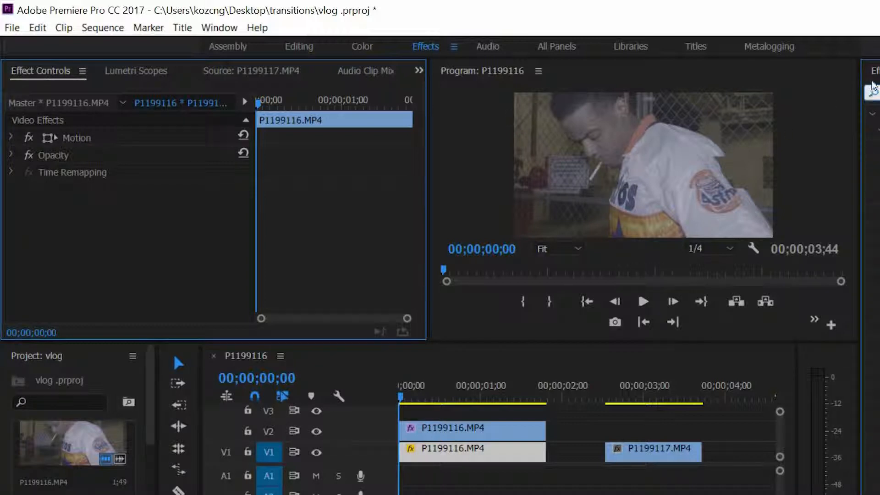
pyautogui.scroll(-5, 873, 277)
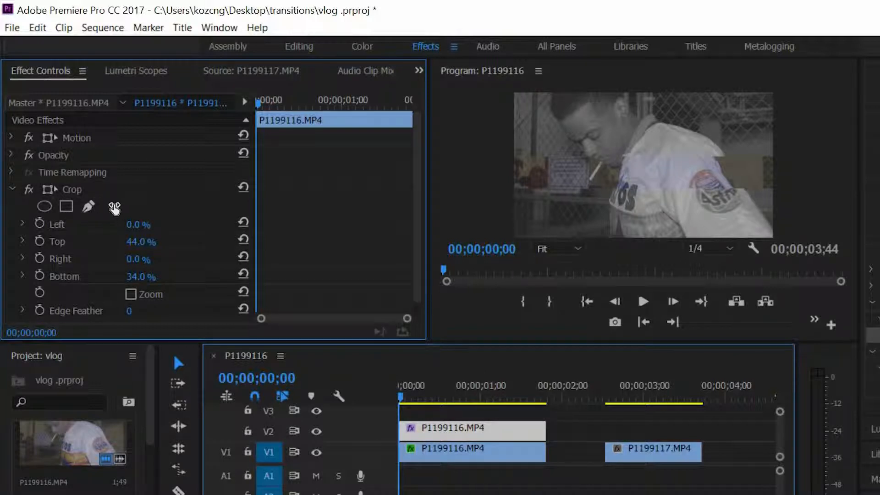
# Set the top crop of the V2 copy of P1199116.MP4 to 35% and play the sequence to review the taller strip
pyautogui.moveTo(141, 242); pyautogui.dragTo(123, 202)
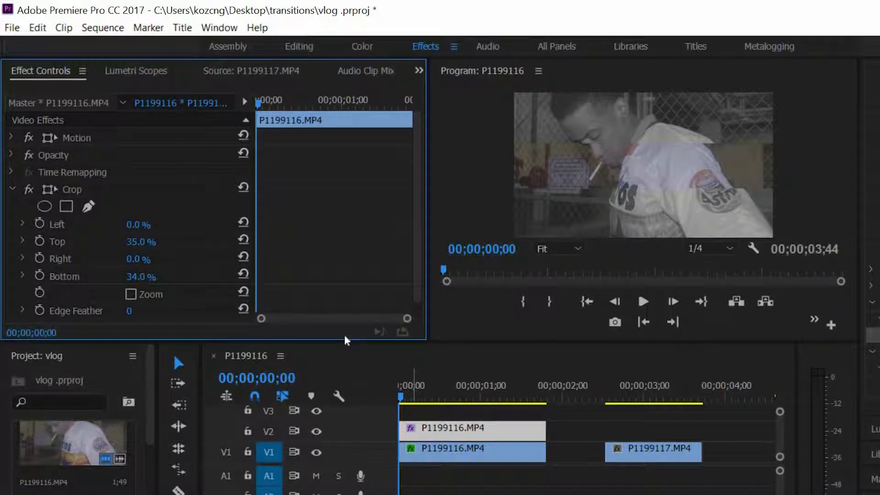
pyautogui.click(412, 397)
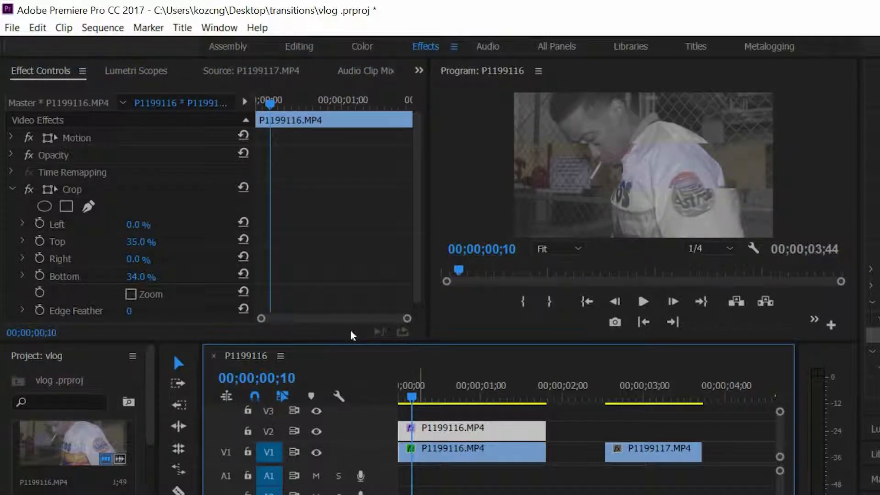
pyautogui.press('space')
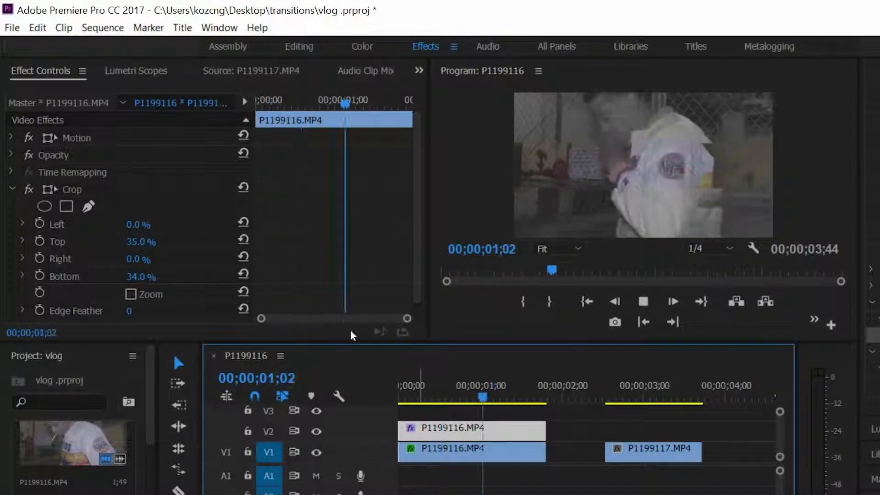
pyautogui.press('space')
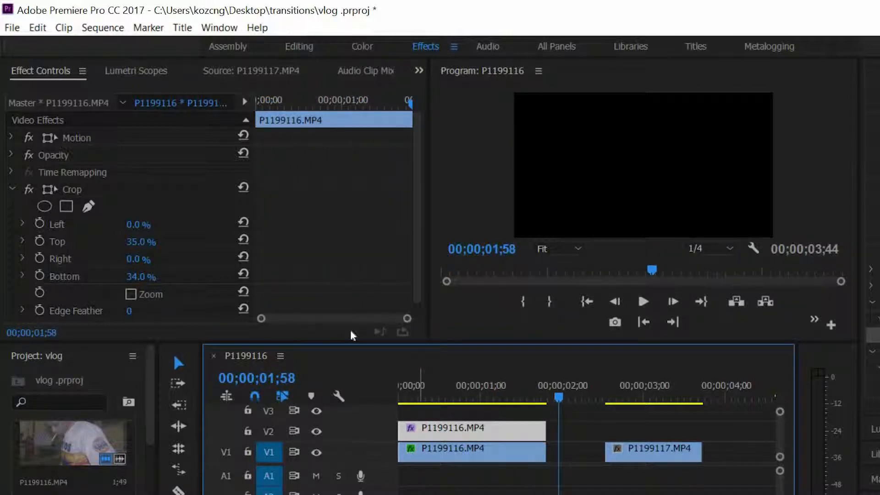
pyautogui.moveTo(420, 390); pyautogui.dragTo(255, 358)
pyautogui.press('space')
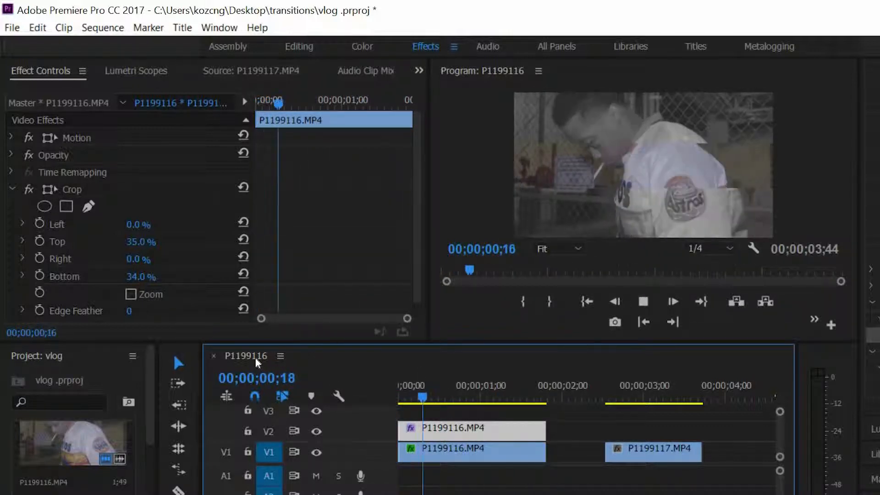
pyautogui.press('space')
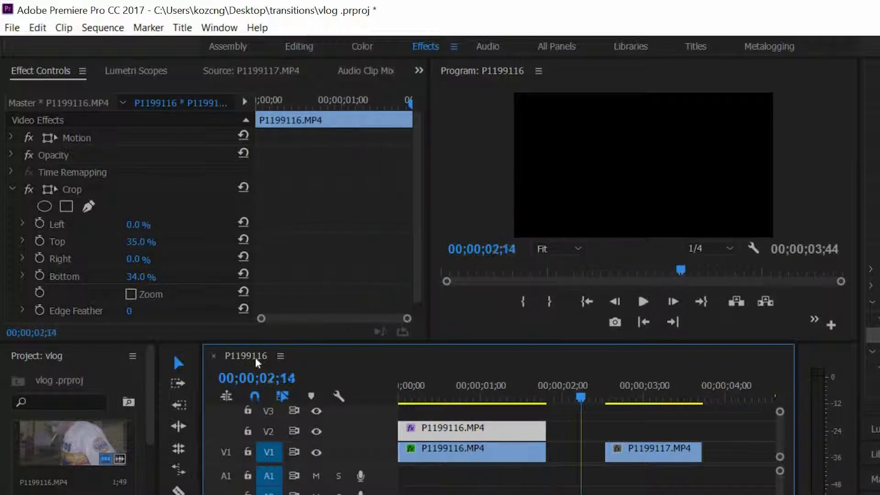
# Hide and show track V2 to compare the picture with and without the strip, and delete the V2 copy of P1199116.MP4
pyautogui.click(316, 432)
pyautogui.click(316, 431)
pyautogui.click(316, 432)
pyautogui.click(316, 431)
pyautogui.click(463, 395)
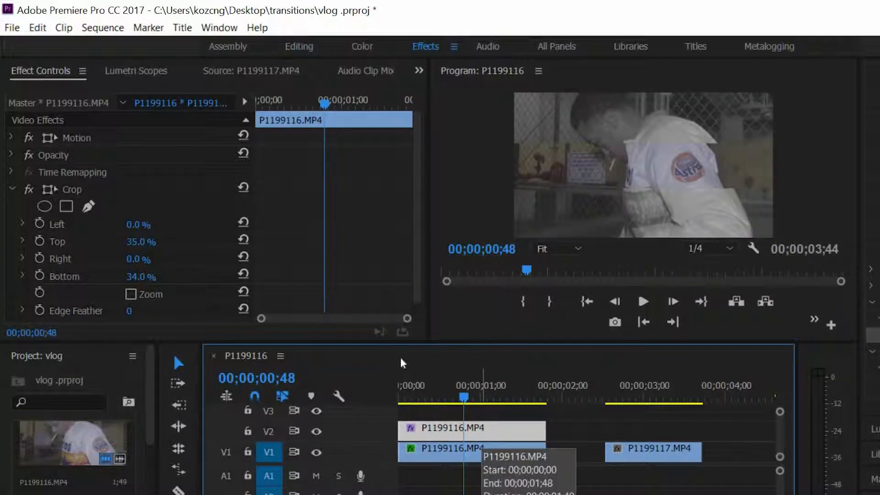
pyautogui.press('Delete')
# Set the scale of the P1199116.MP4 clip on V1 to 100 and disable its Black & White effect
pyautogui.click(471, 451)
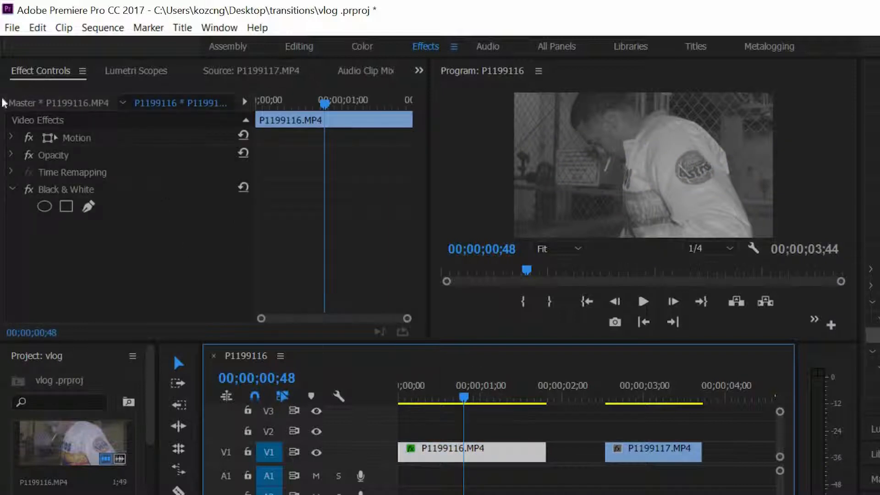
pyautogui.click(11, 138)
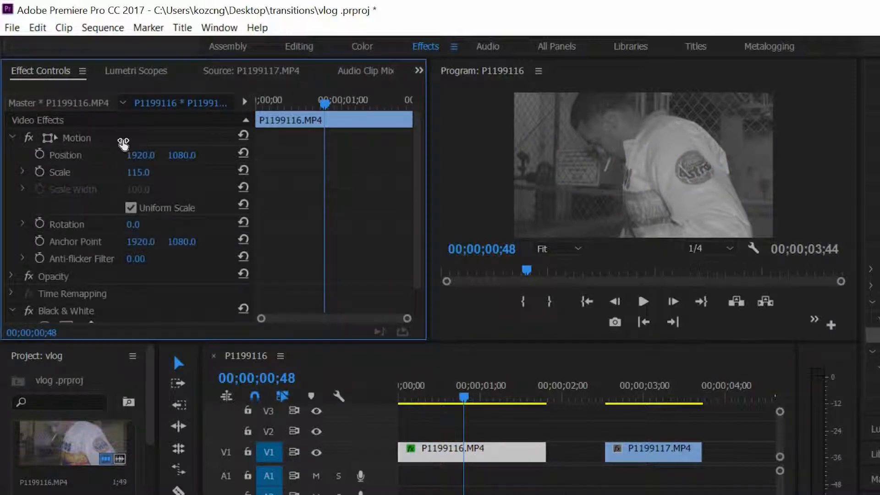
pyautogui.click(137, 171)
pyautogui.write('100')
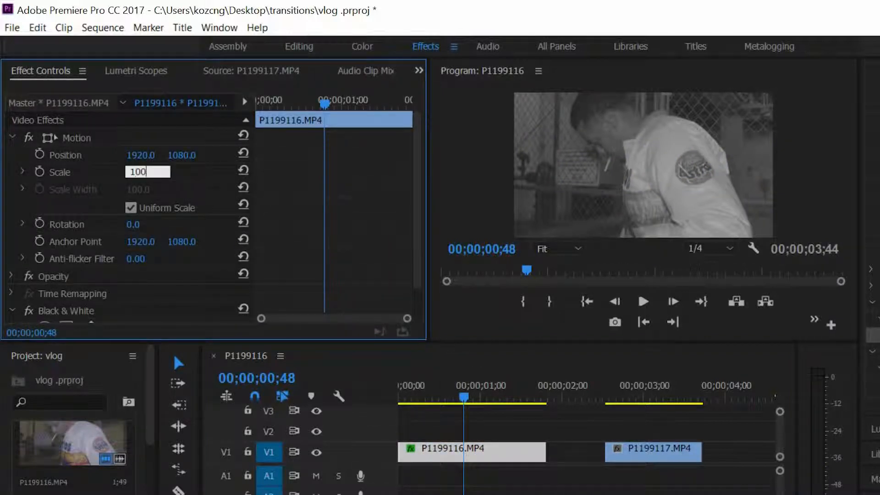
pyautogui.press('Return')
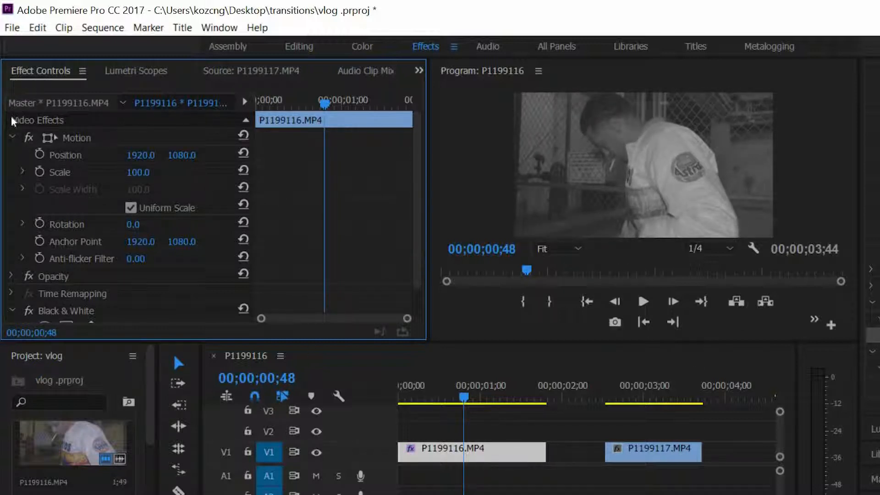
pyautogui.click(12, 136)
pyautogui.click(29, 190)
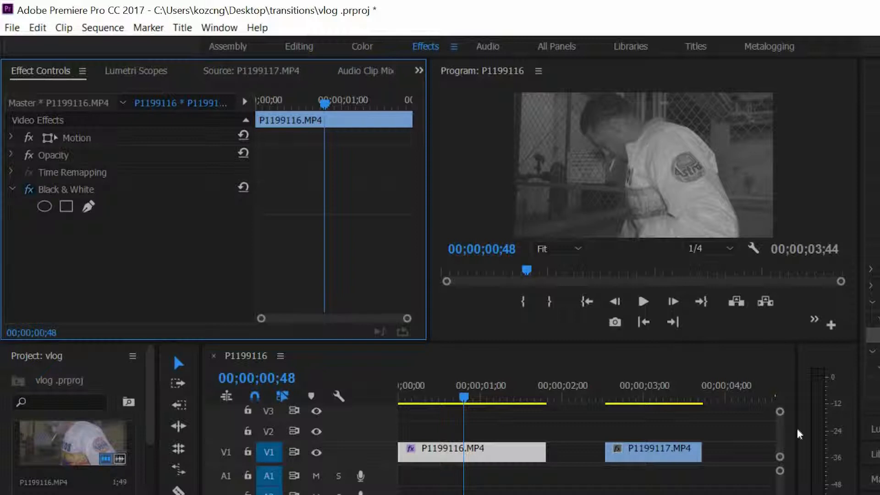
# Move P1199117.MP4 on V1 directly against the end of P1199116.MP4 and play across the cut
pyautogui.moveTo(645, 453); pyautogui.dragTo(585, 453)
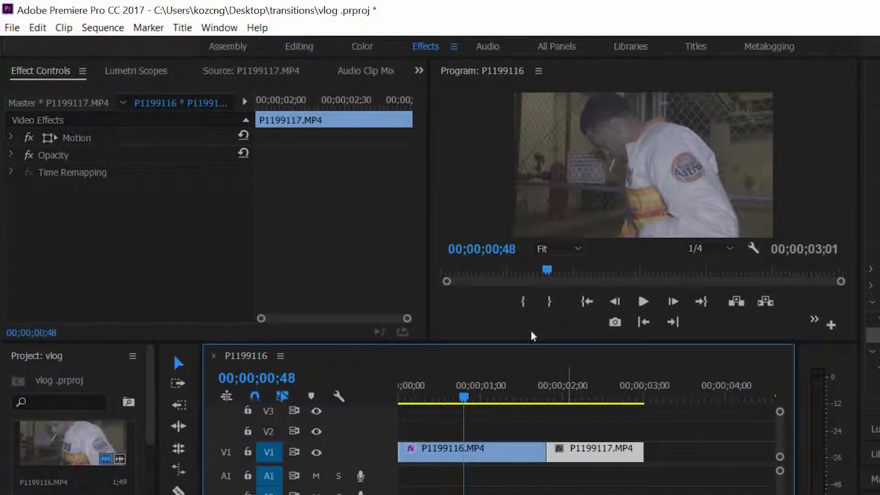
pyautogui.press('space')
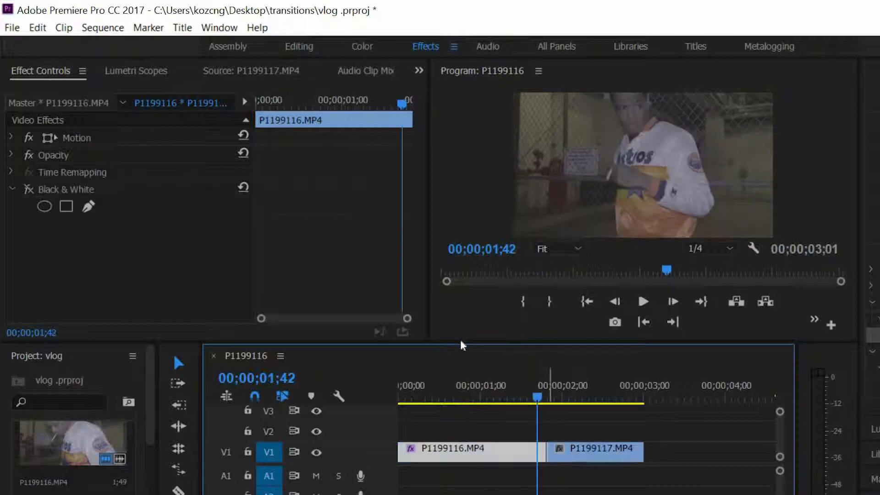
pyautogui.press('space')
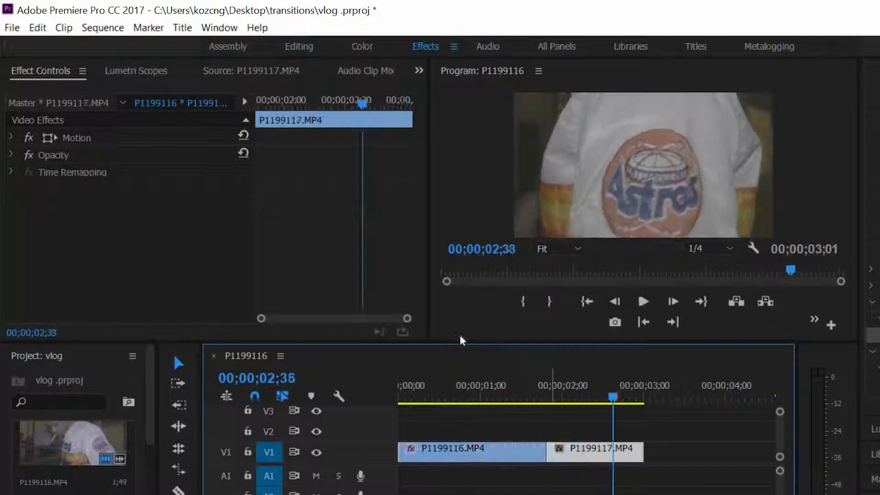
# Place the playhead exactly on the cut between P1199116.MP4 and P1199117.MP4, at 00;00;01;49
pyautogui.click(549, 395)
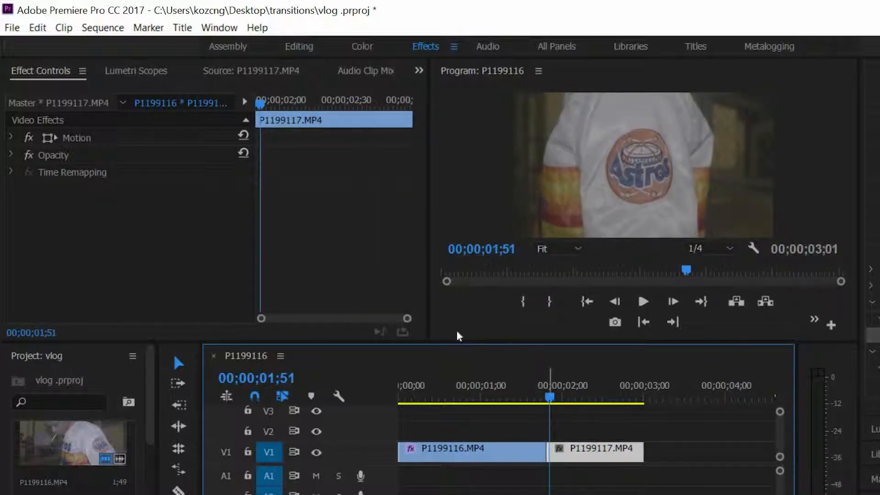
pyautogui.click(548, 396)
pyautogui.click(546, 396)
pyautogui.press('Right')
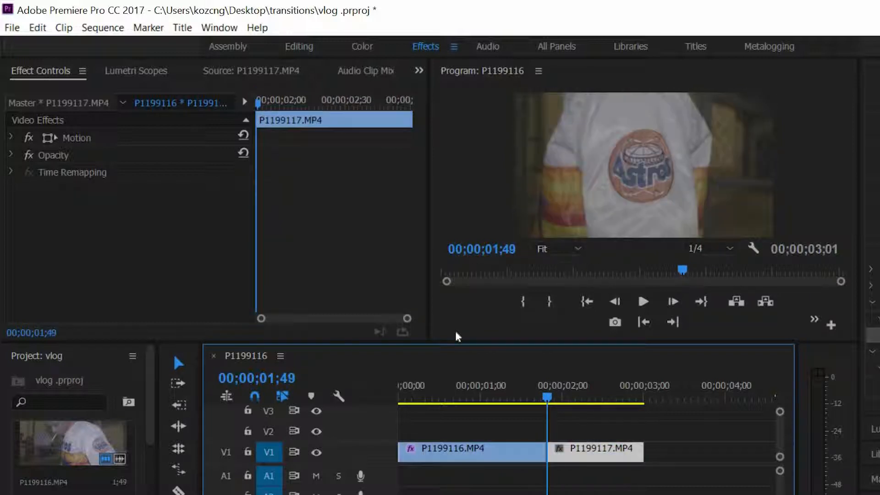
pyautogui.press('Left')
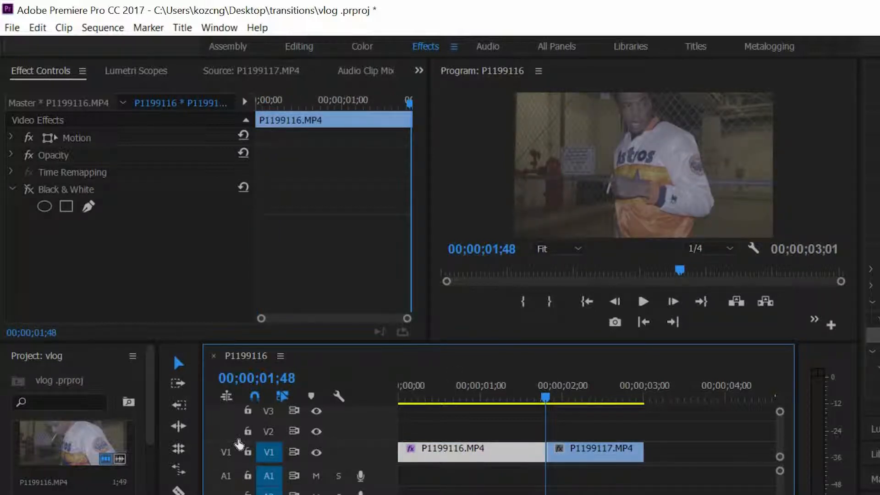
pyautogui.press('=')
pyautogui.press('=')
pyautogui.press('=')
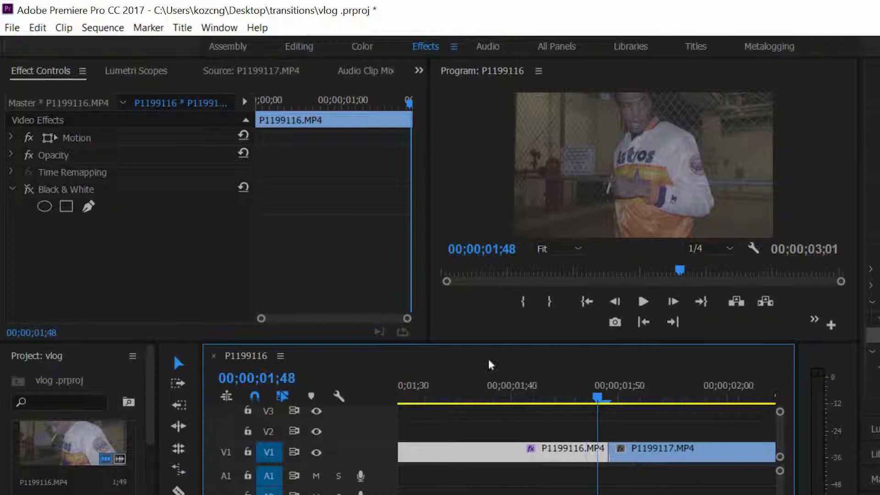
pyautogui.press('Right')
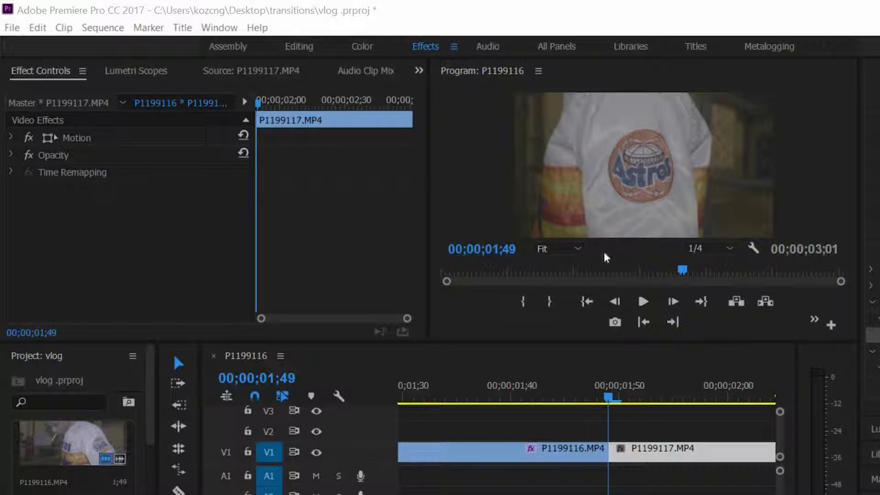
# Split P1199116.MP4 three frames before the cut at 00;00;01;46 and P1199117.MP4 three frames after it at 00;00;01;52
pyautogui.click(505, 332)
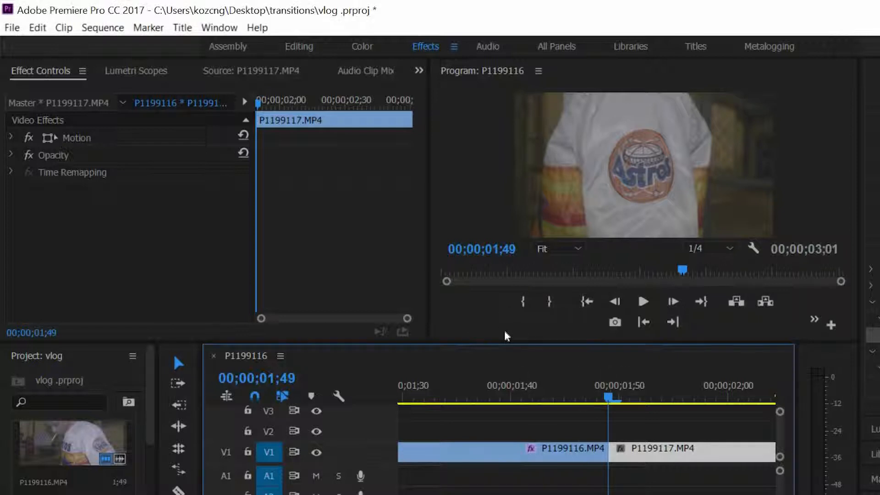
pyautogui.press('Left')
pyautogui.press('Left')
pyautogui.press('Left')
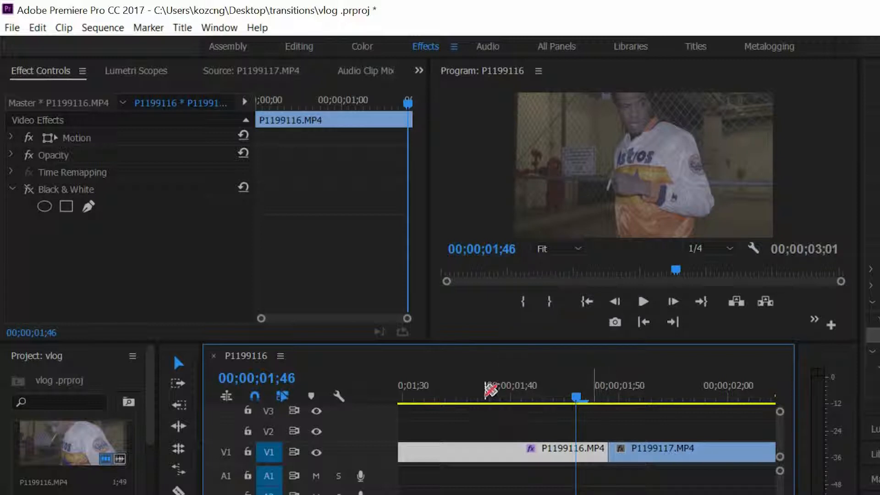
pyautogui.press('c')
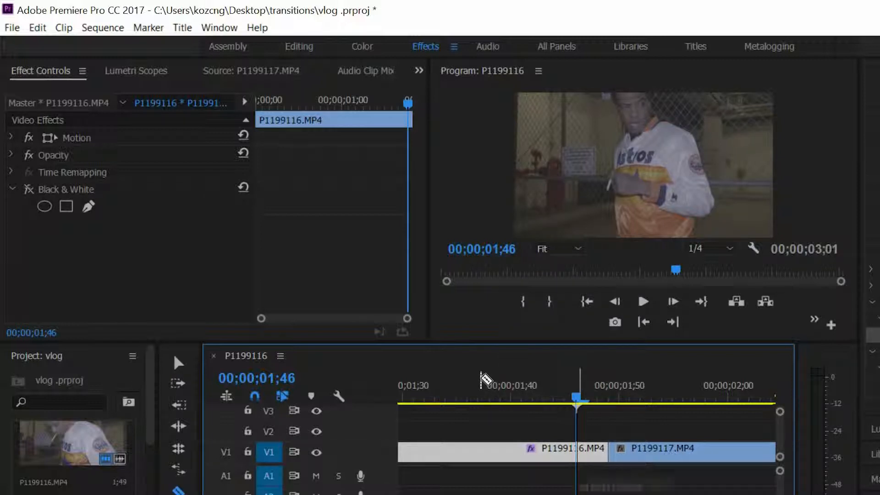
pyautogui.click(577, 453)
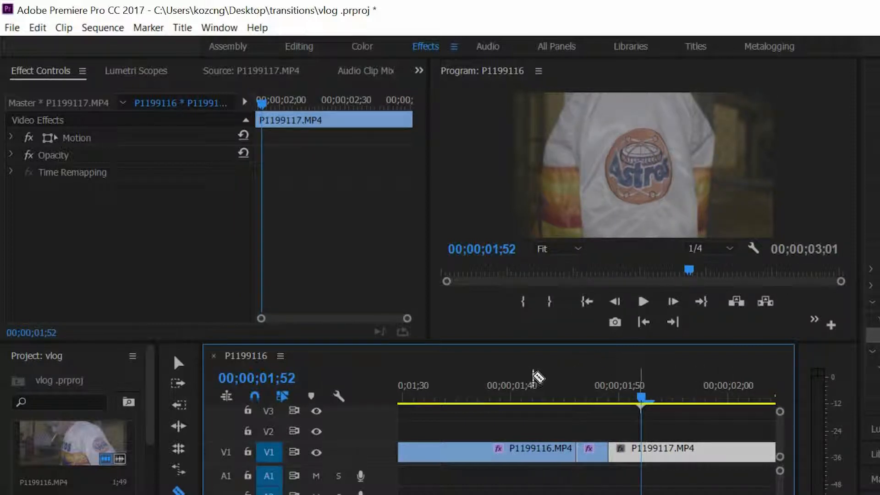
pyautogui.hotkey('ctrl', 'k')
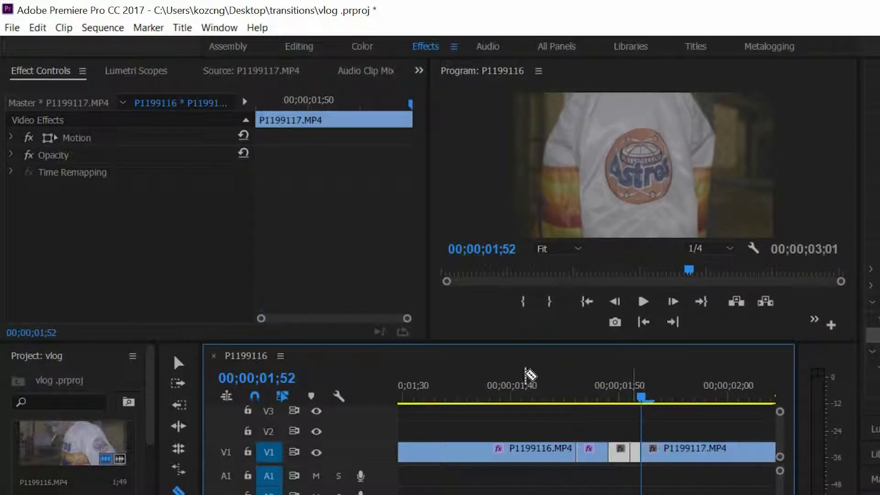
pyautogui.press('v')
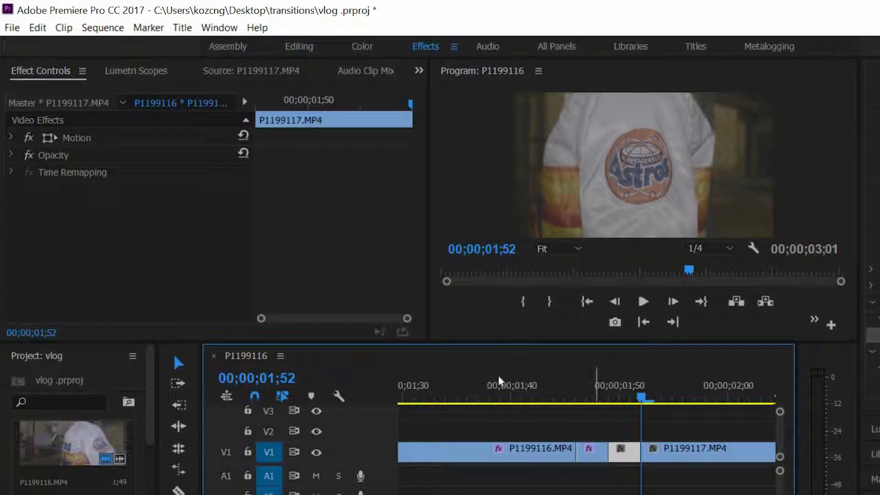
# Add a scale keyframe of 100 at 00;00;01;46, the first frame of the short P1199116.MP4 piece before the cut
pyautogui.click(599, 452)
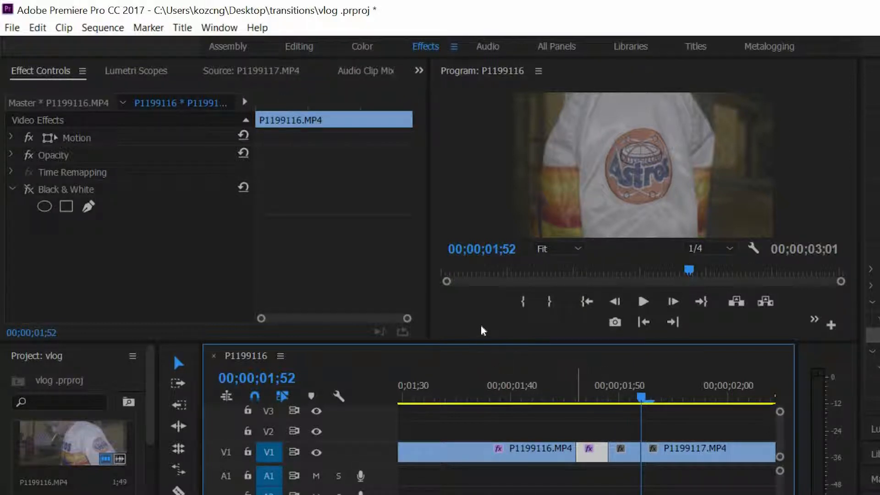
pyautogui.press('Up')
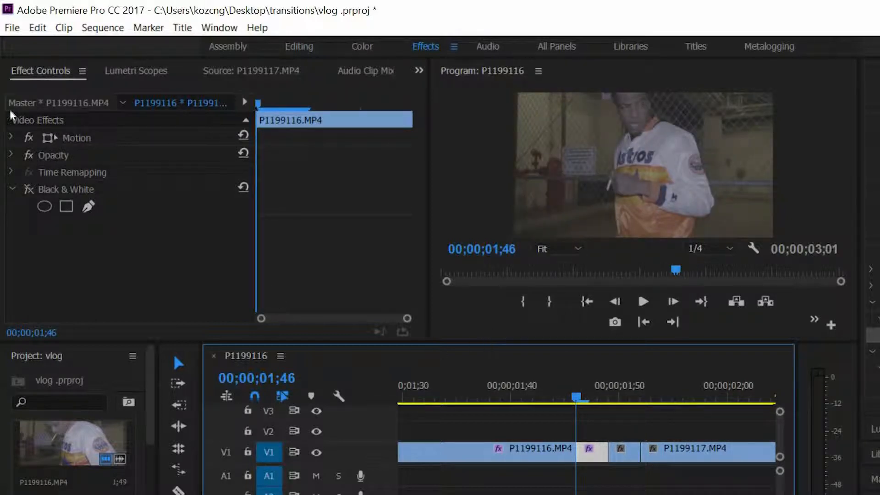
pyautogui.click(11, 137)
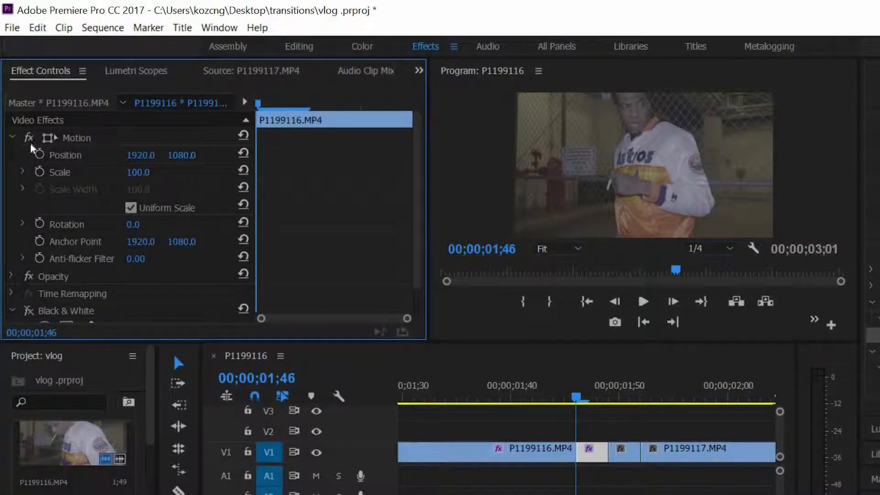
pyautogui.click(39, 171)
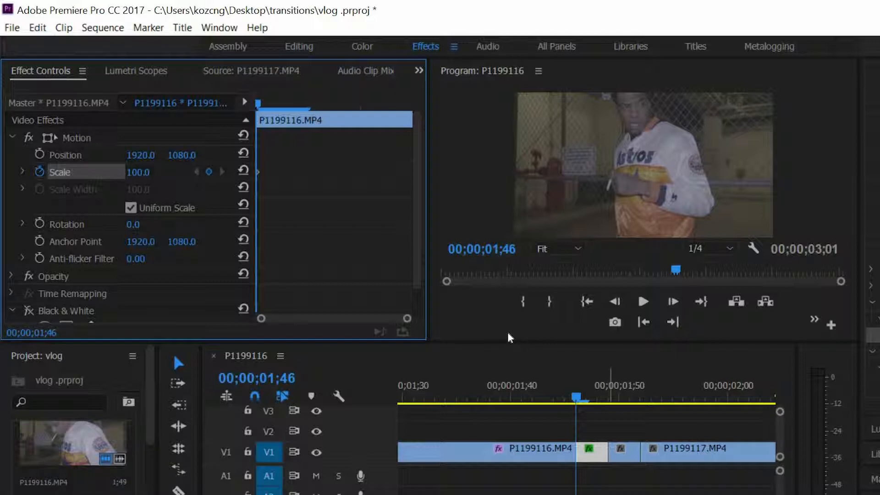
# Keyframe the scale at 150 on the short P1199117.MP4 piece at 00;00;01;49 and compare it with the first frame of the preceding piece
pyautogui.press('Down')
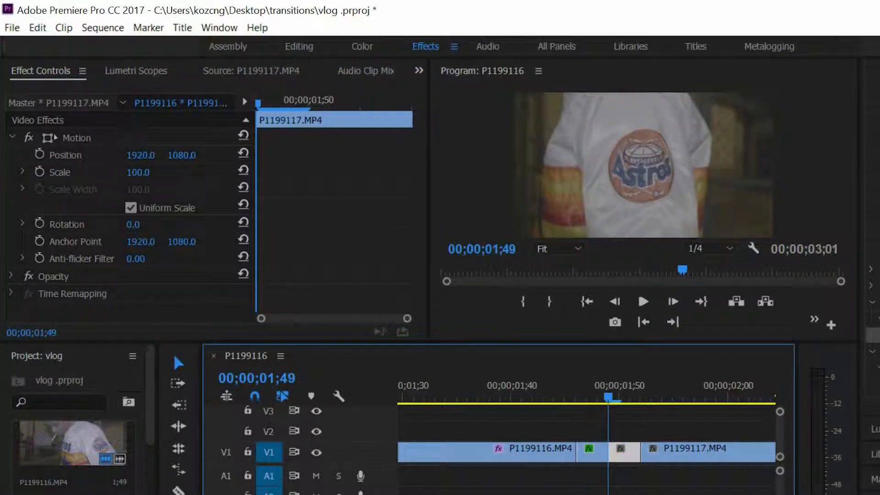
pyautogui.click(138, 172)
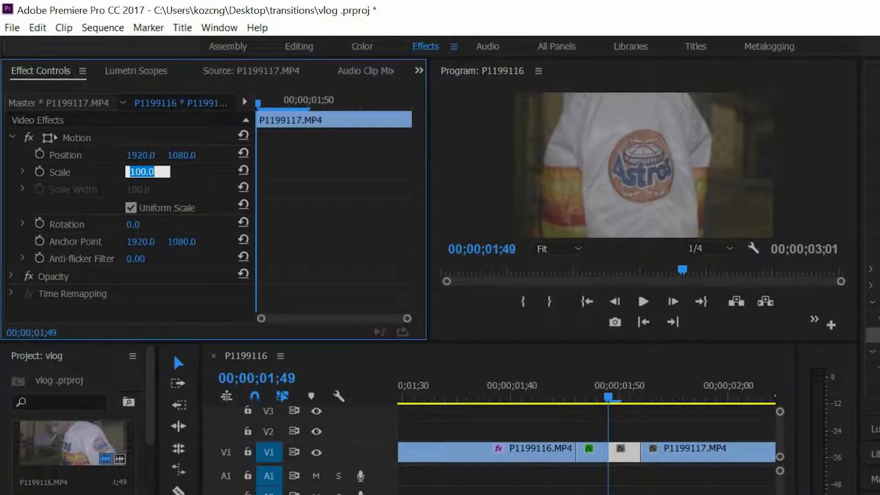
pyautogui.write('150')
pyautogui.press('Return')
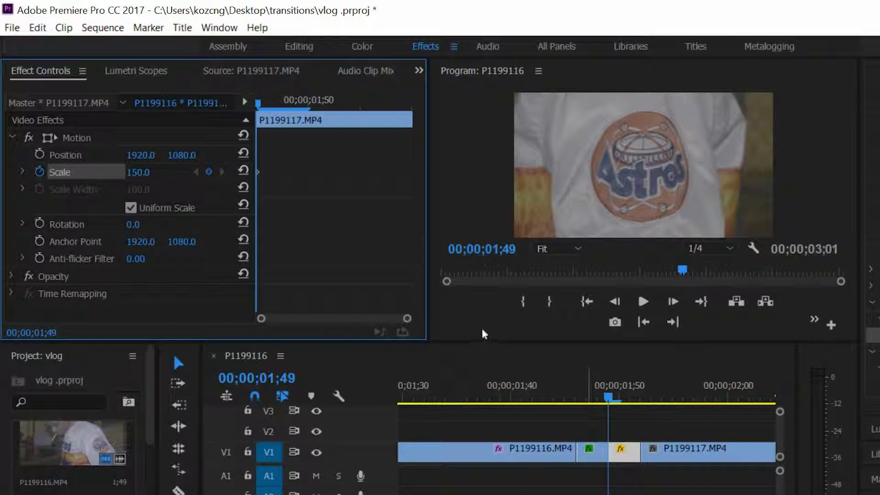
pyautogui.press('Up')
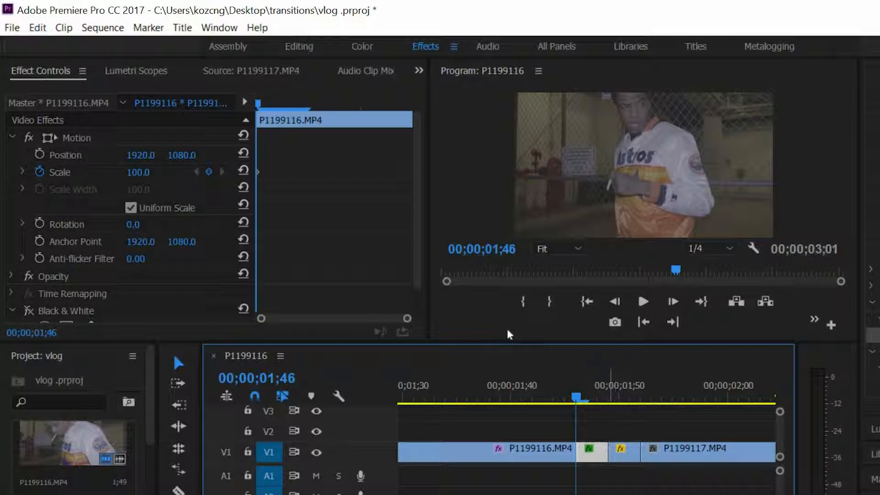
pyautogui.press('Down')
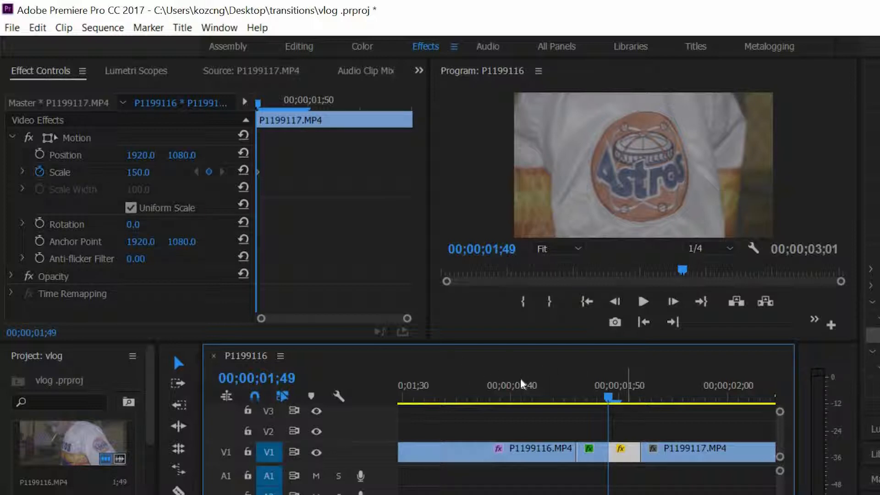
# Add a scale keyframe of 150 at 00;00;01;49, the end of the short P1199116.MP4 piece before the cut
pyautogui.click(601, 456)
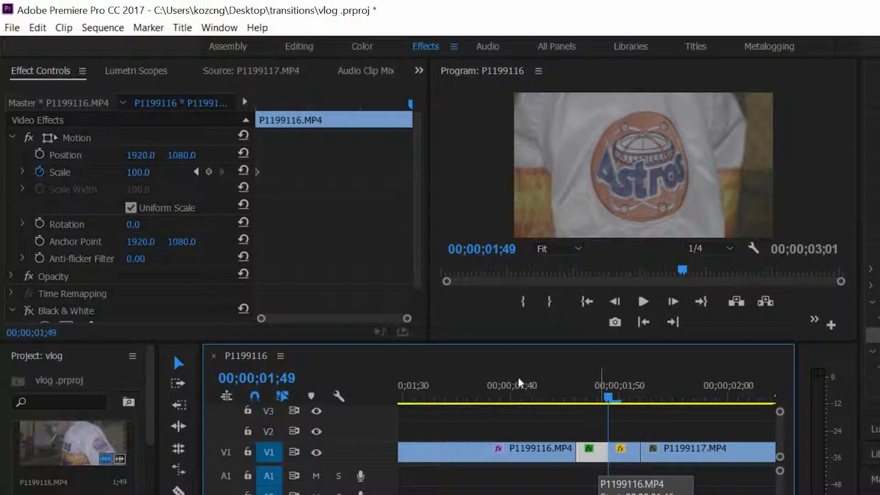
pyautogui.click(625, 455)
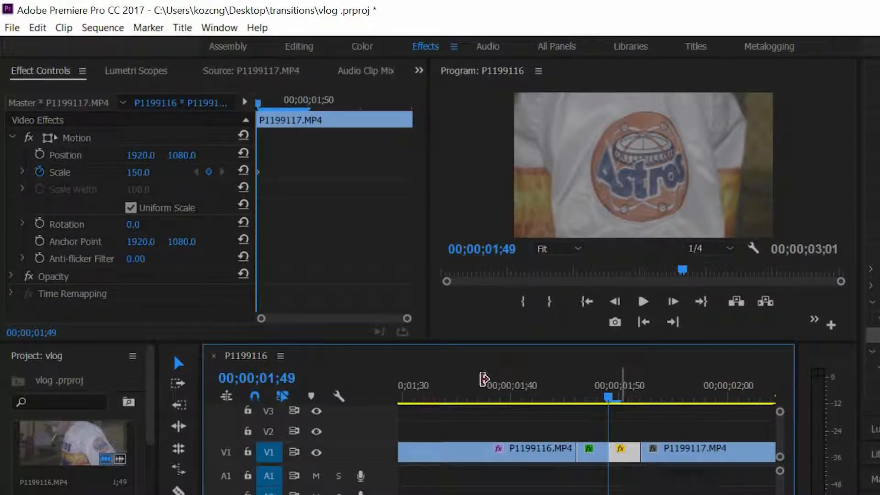
pyautogui.click(597, 454)
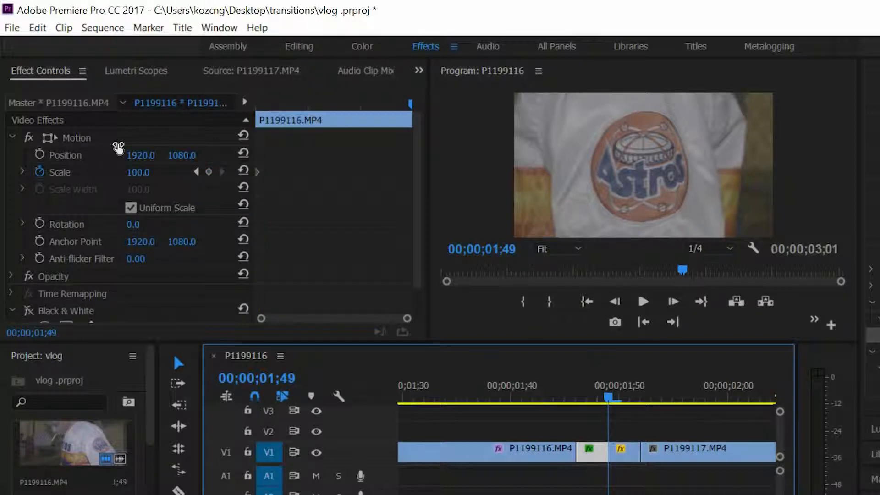
pyautogui.click(138, 172)
pyautogui.write('150')
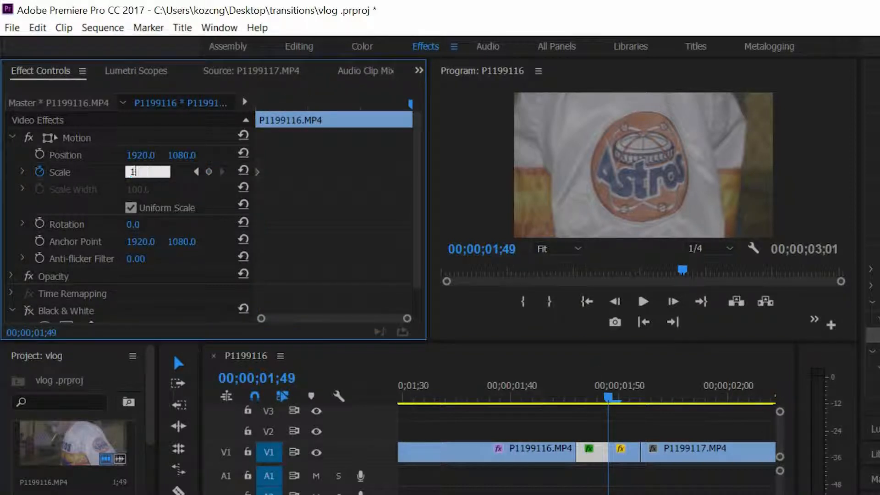
pyautogui.press('Return')
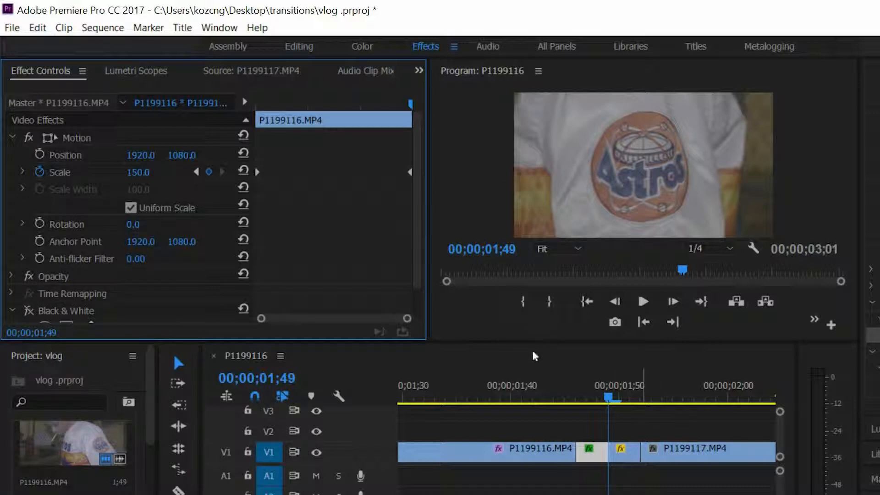
# Go to 00;00;01;52 and turn on scale keyframing at the start of the long P1199117.MP4 clip
pyautogui.click(520, 375)
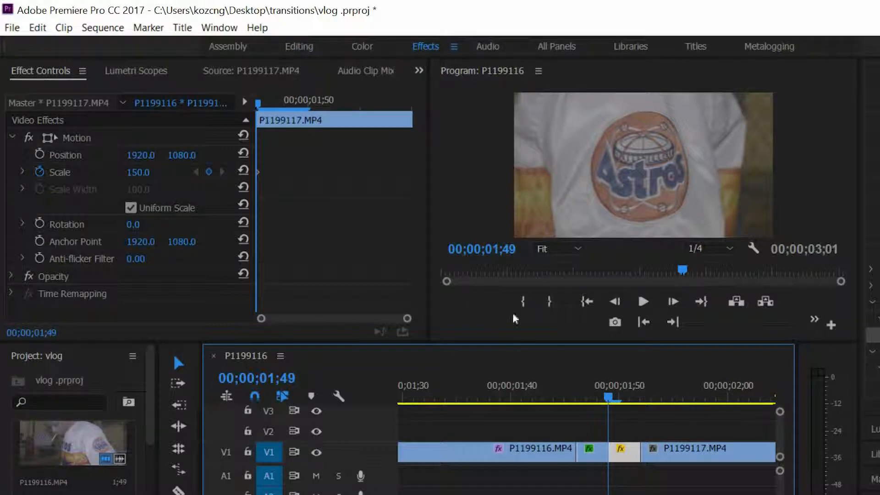
pyautogui.press('Down')
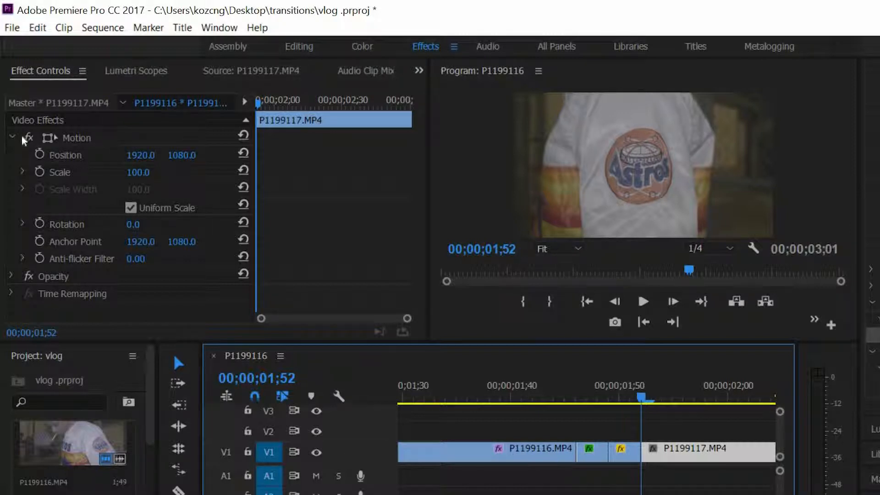
pyautogui.click(39, 172)
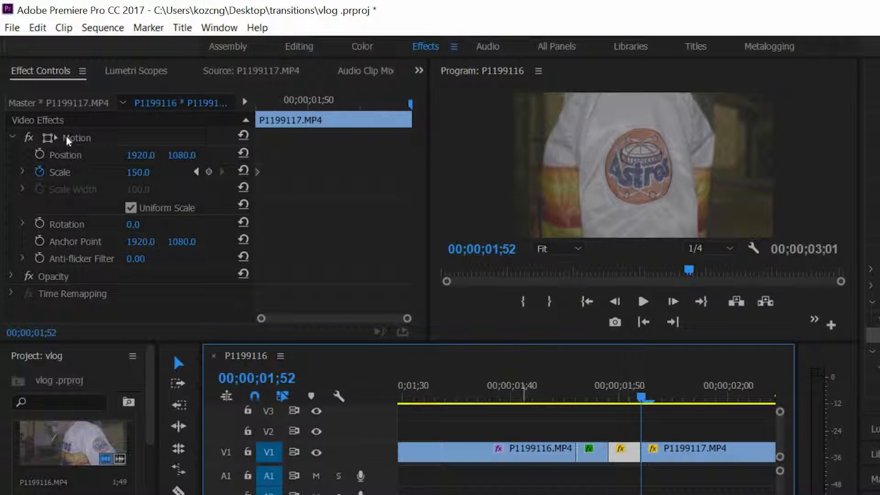
# Add a scale keyframe of 100 at 00;00;01;52, the end of the short P1199117.MP4 piece after the cut
pyautogui.click(138, 172)
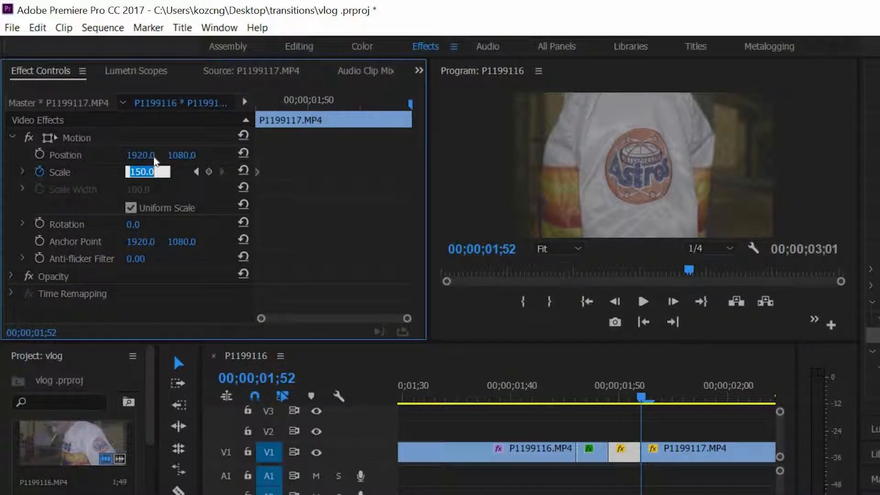
pyautogui.write('15')
pyautogui.press('BackSpace')
pyautogui.press('BackSpace')
pyautogui.write('100')
pyautogui.press('Return')
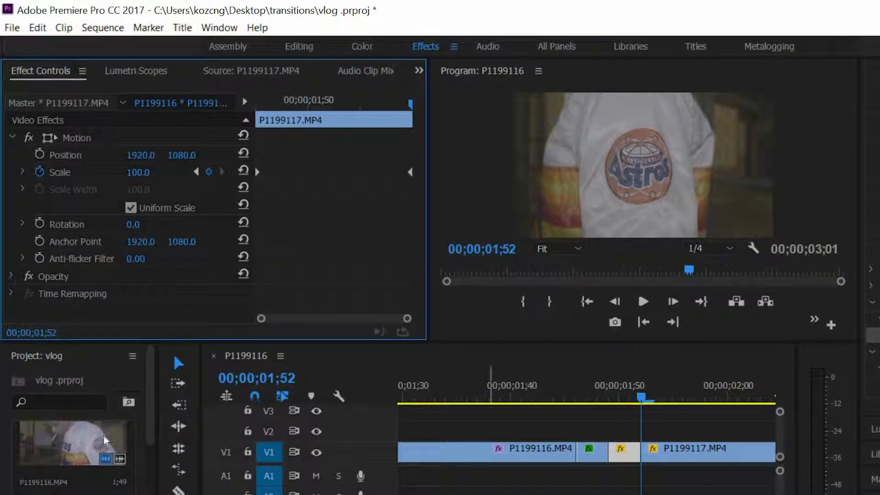
# Play the zoom transition starting from 00;00;01;44, just before the short pieces
pyautogui.moveTo(189, 444)
pyautogui.mouseDown()
pyautogui.moveTo(169, 442)
pyautogui.moveTo(181, 440)
pyautogui.mouseUp()
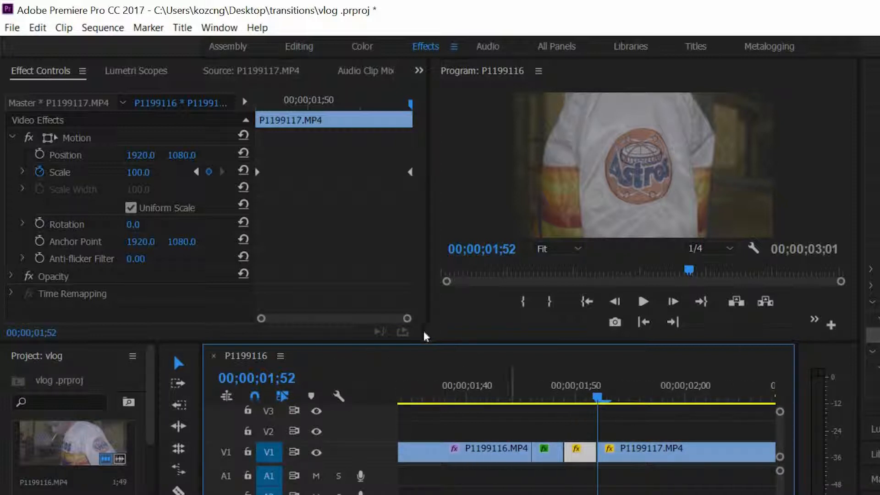
pyautogui.click(422, 332)
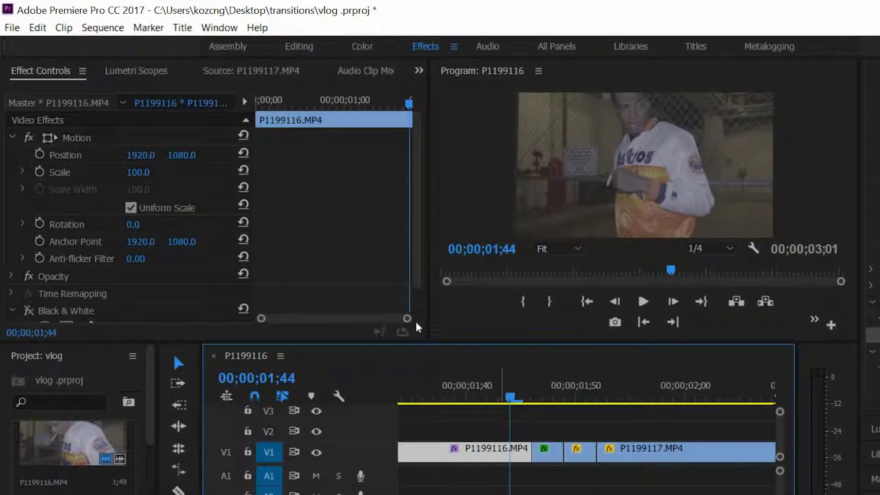
pyautogui.press('space')
pyautogui.press('space')
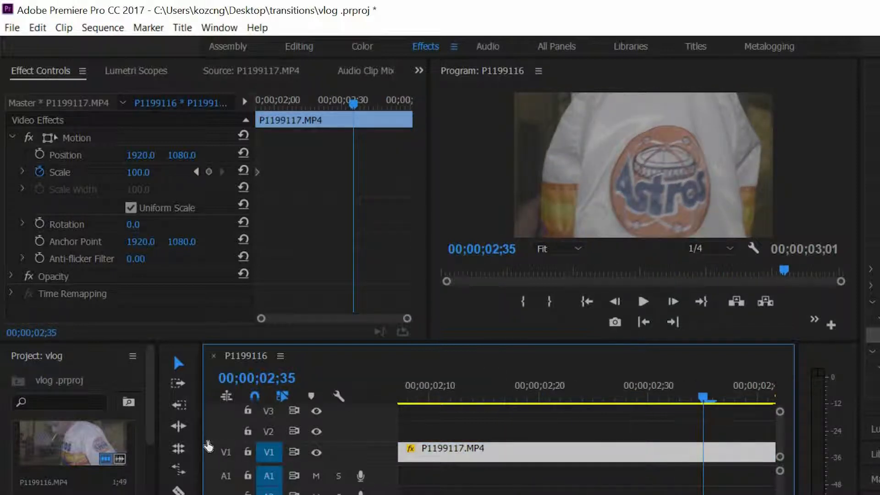
# Replay the zoom transition several times from about 00;00;01;28 with the whole sequence in view
pyautogui.press('-')
pyautogui.press('-')
pyautogui.press('-')
pyautogui.press('-')
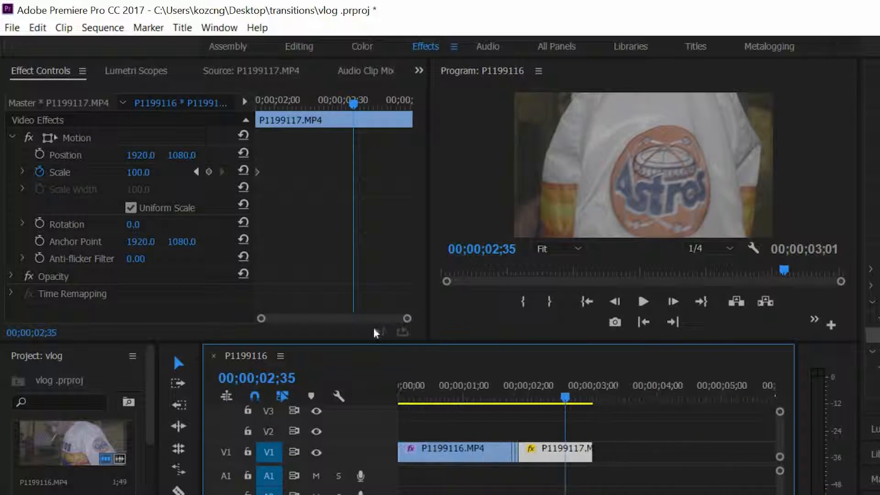
pyautogui.click(510, 395)
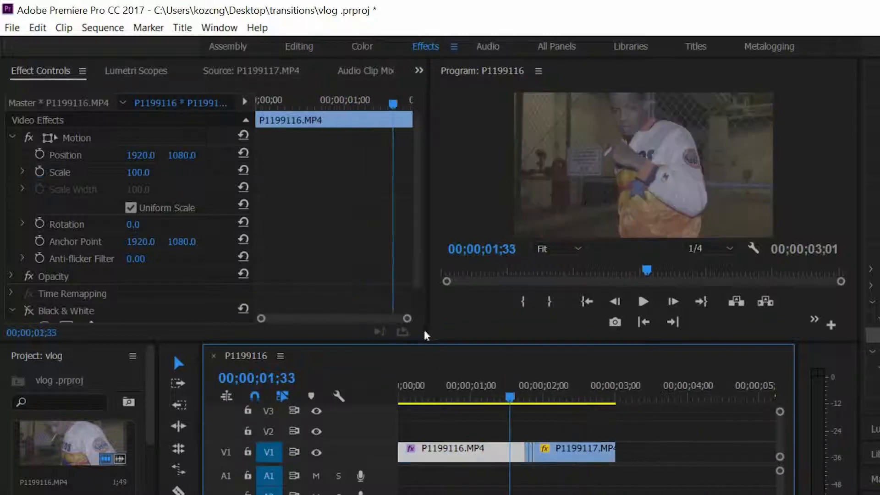
pyautogui.press('space')
pyautogui.click(504, 396)
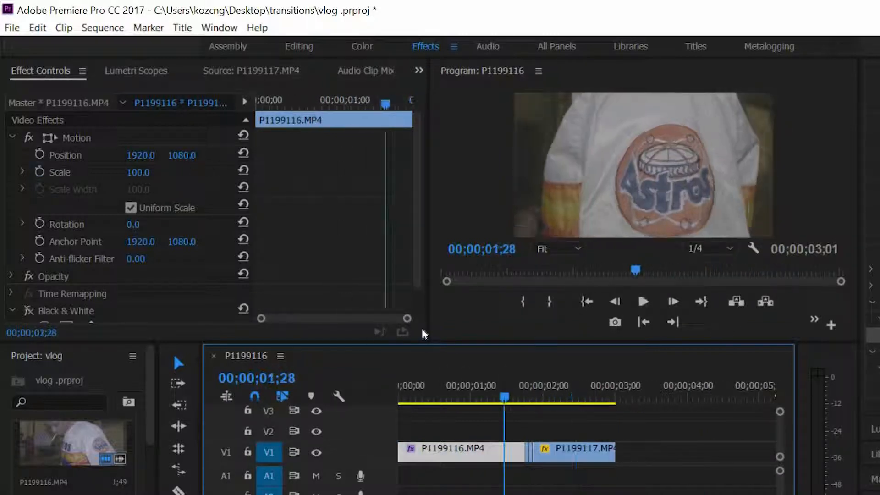
pyautogui.press('space')
pyautogui.press('space')
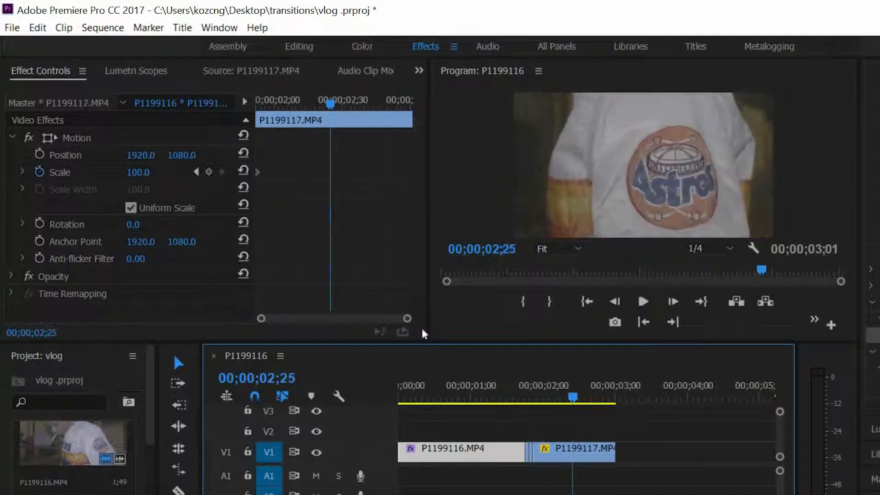
pyautogui.click(504, 395)
pyautogui.press('space')
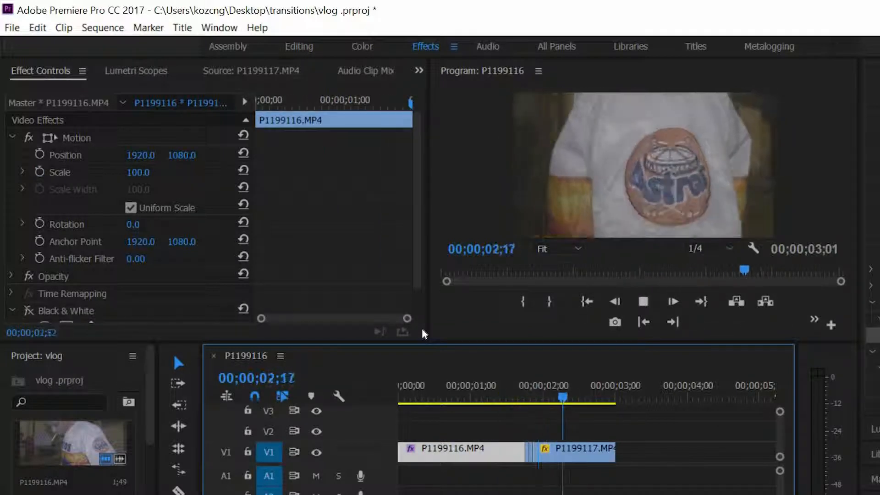
pyautogui.press('space')
pyautogui.click(504, 395)
pyautogui.press('space')
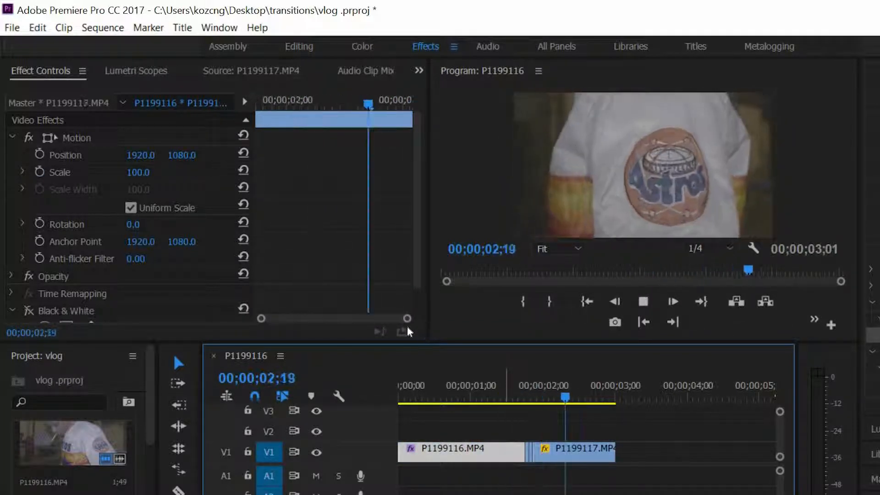
pyautogui.press('space')
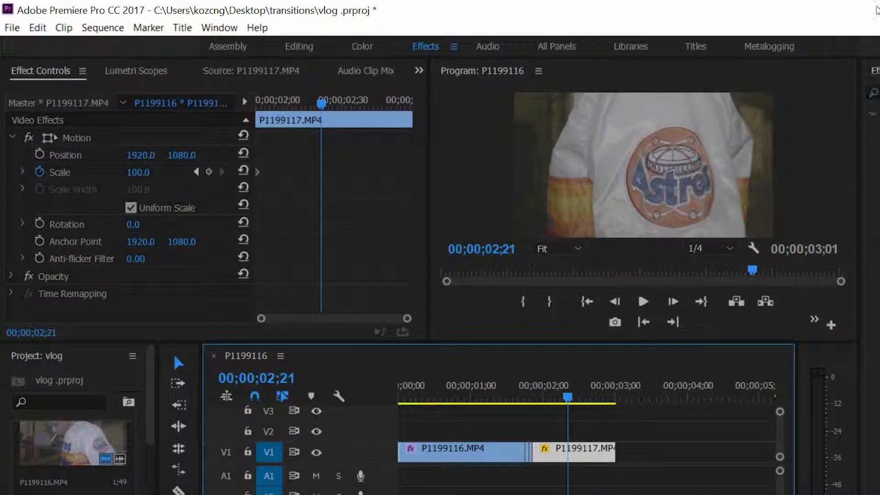
# Clear the effects search and apply a Cross Dissolve to the end of the long P1199117.MP4 clip
pyautogui.hotkey('shift', '7')
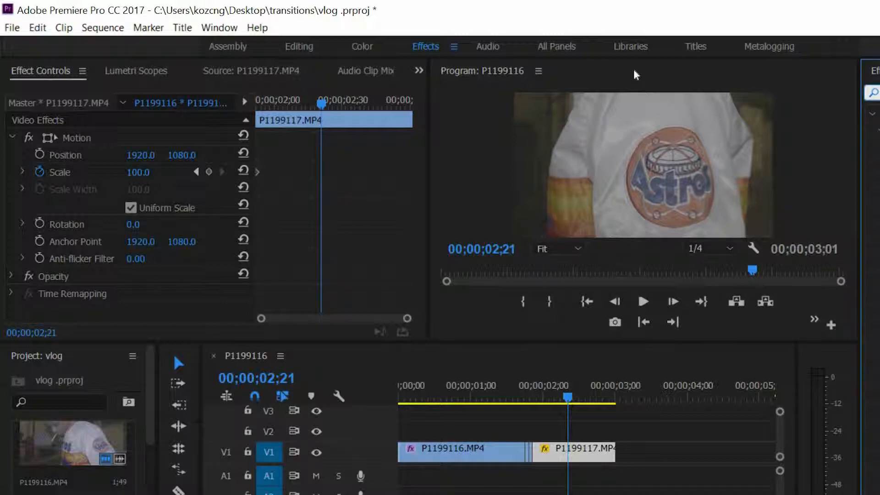
pyautogui.press('BackSpace')
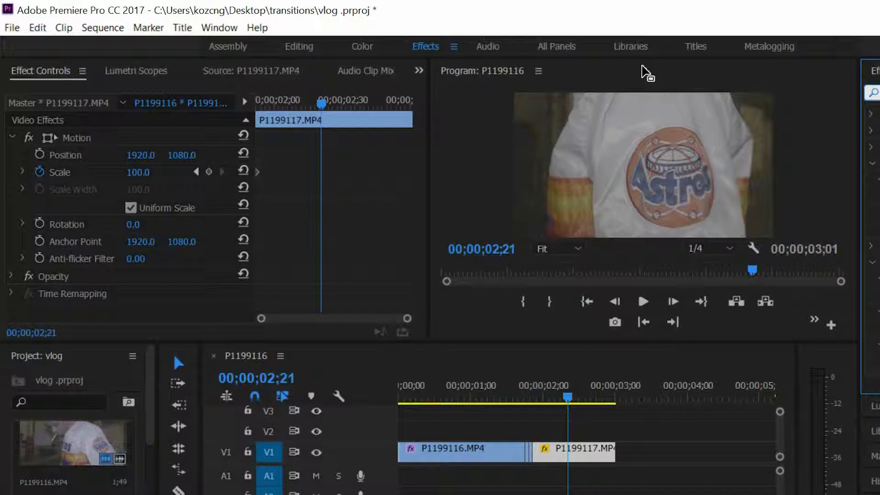
pyautogui.click(490, 333)
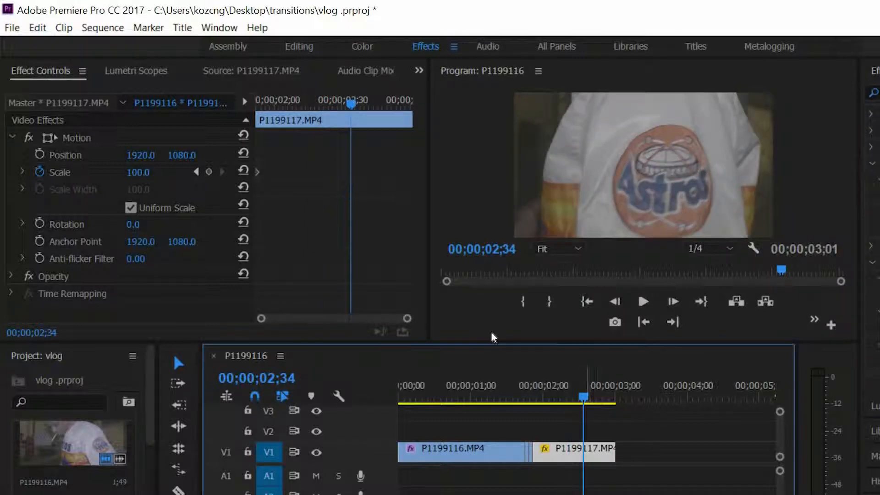
pyautogui.press('Right')
pyautogui.press('Right')
pyautogui.press('Right')
pyautogui.press('Right')
pyautogui.press('Right')
pyautogui.press('Right')
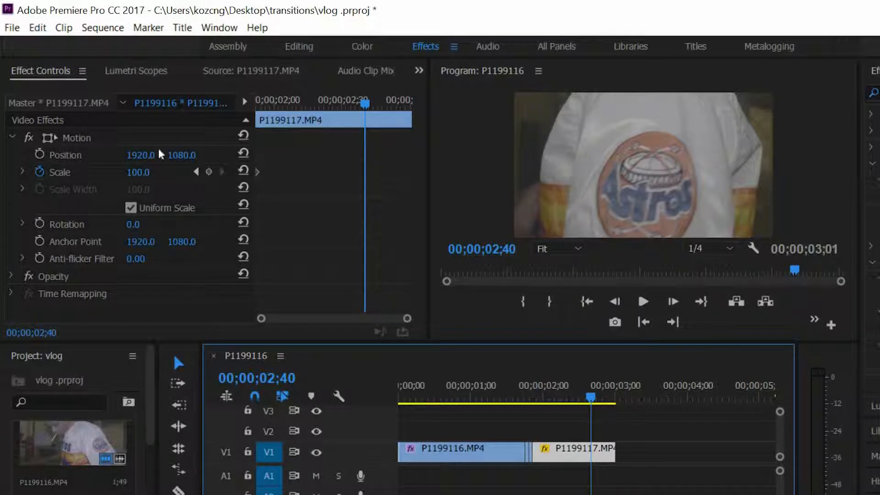
pyautogui.click(557, 371)
pyautogui.moveTo(777, 248)
pyautogui.mouseDown()
pyautogui.moveTo(585, 303)
pyautogui.moveTo(513, 377)
pyautogui.moveTo(505, 375)
pyautogui.mouseUp()
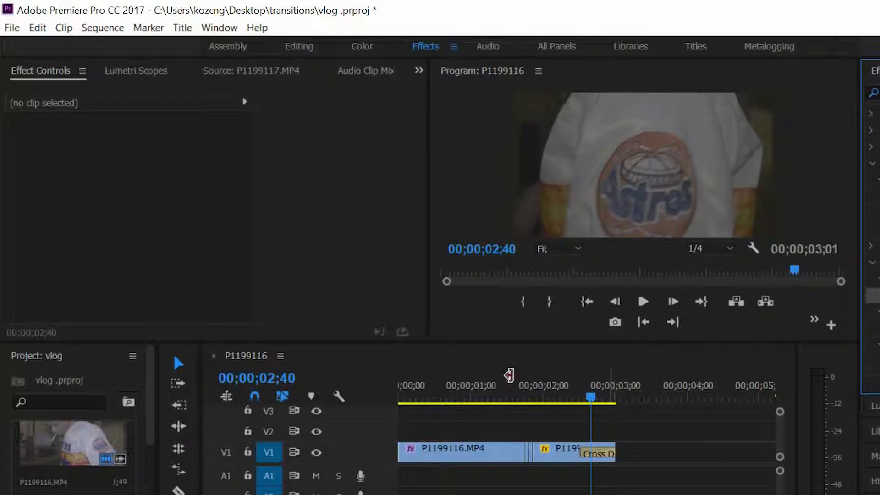
# Extend the Cross Dissolve at the end of P1199117.MP4 to a duration of 00;00;00;51
pyautogui.click(480, 327)
pyautogui.click(491, 369)
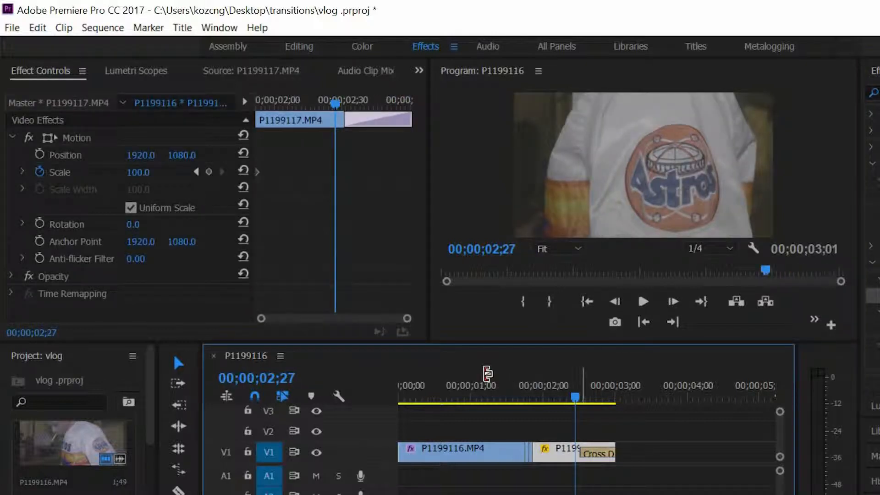
pyautogui.moveTo(487, 373)
pyautogui.mouseDown()
pyautogui.moveTo(459, 370)
pyautogui.moveTo(510, 376)
pyautogui.moveTo(467, 375)
pyautogui.moveTo(460, 327)
pyautogui.mouseUp()
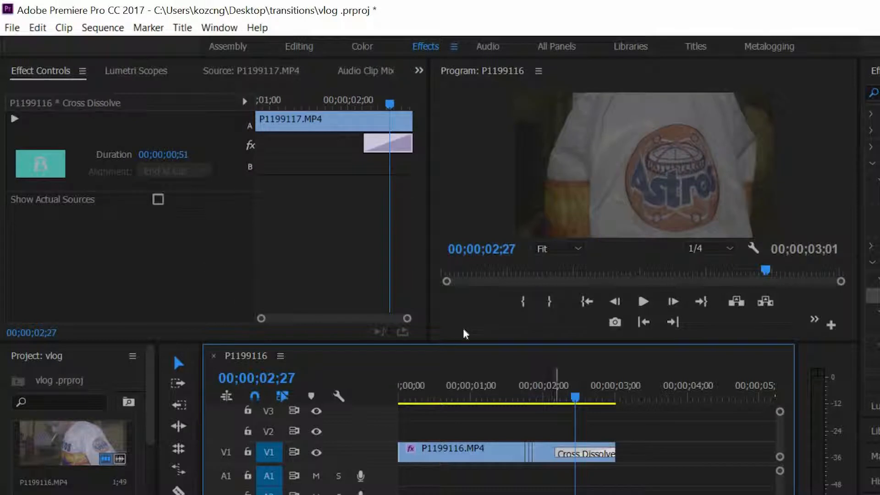
# Play the closing dissolve on P1199117.MP4, and play the sequence again from its beginning
pyautogui.click(462, 328)
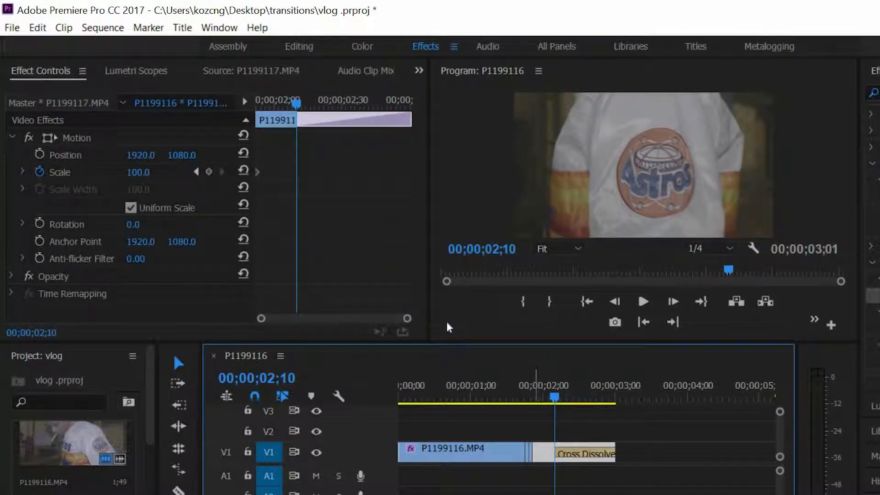
pyautogui.click(447, 324)
pyautogui.press('space')
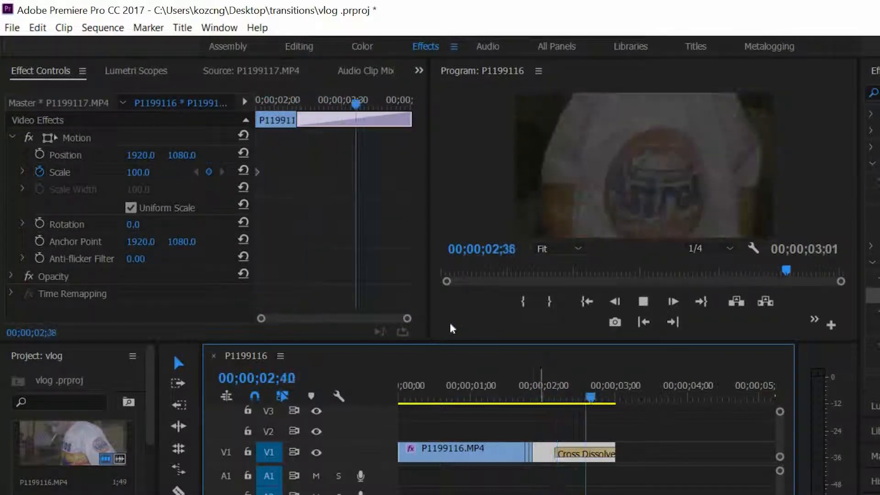
pyautogui.press('Home')
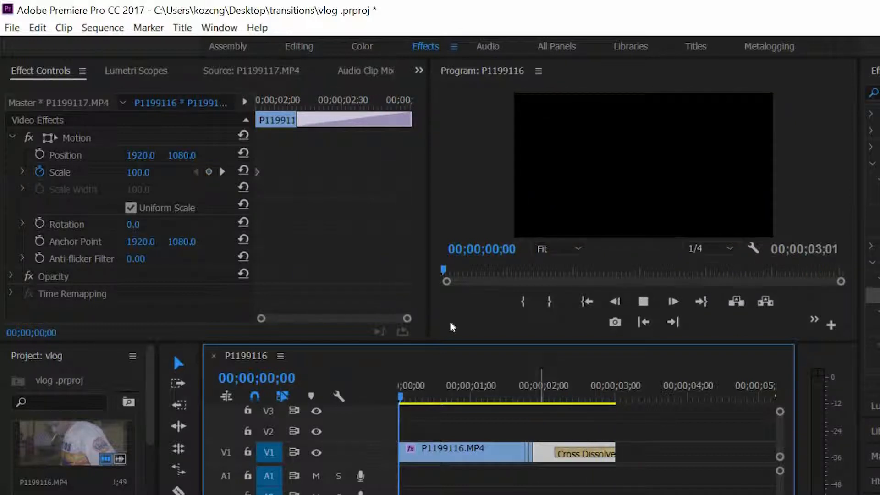
pyautogui.press('space')
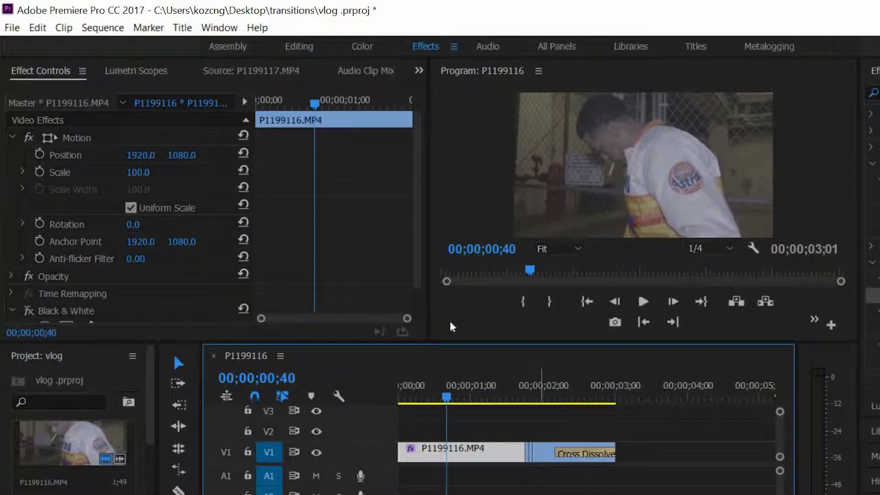